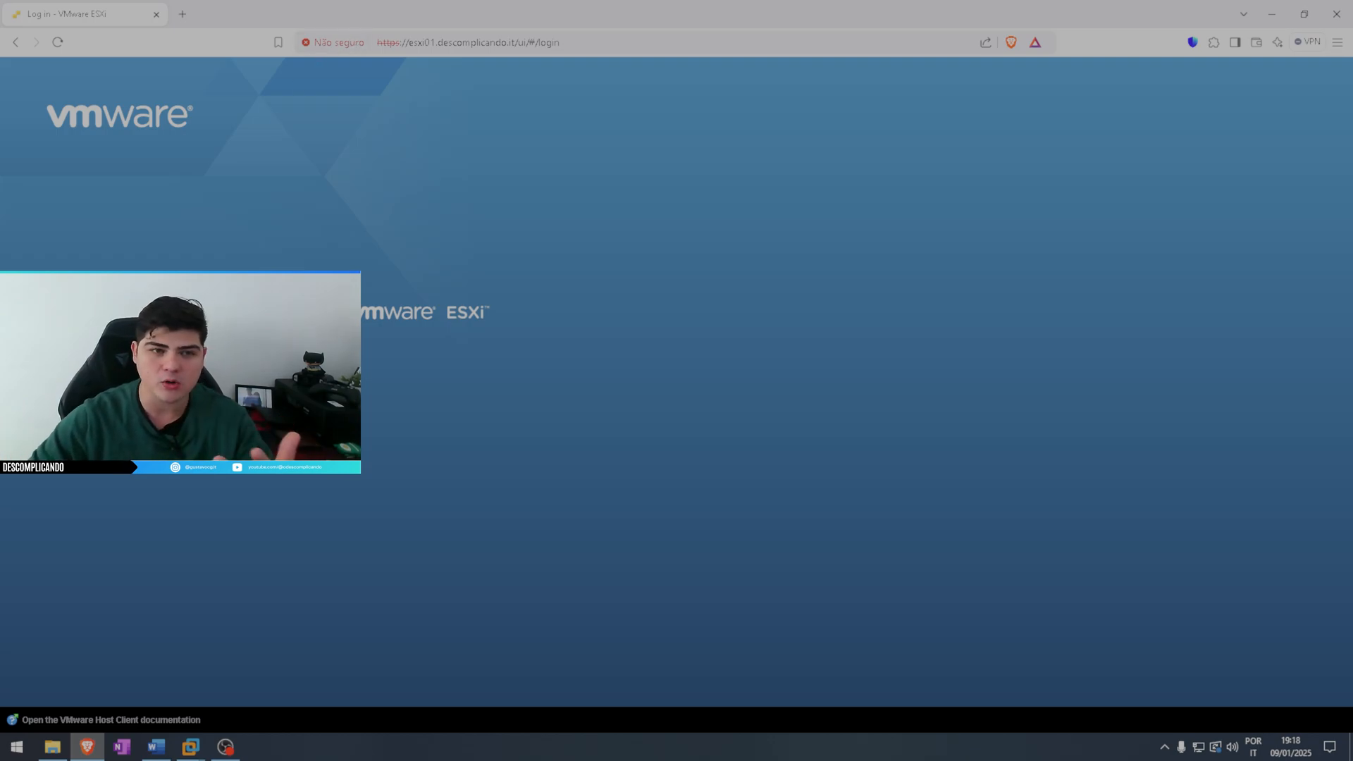
Switch to the File Explorer window of the etc folder and reveal its full path, C:\Windows\System32\drivers\etc
mouse_move(61, 752)
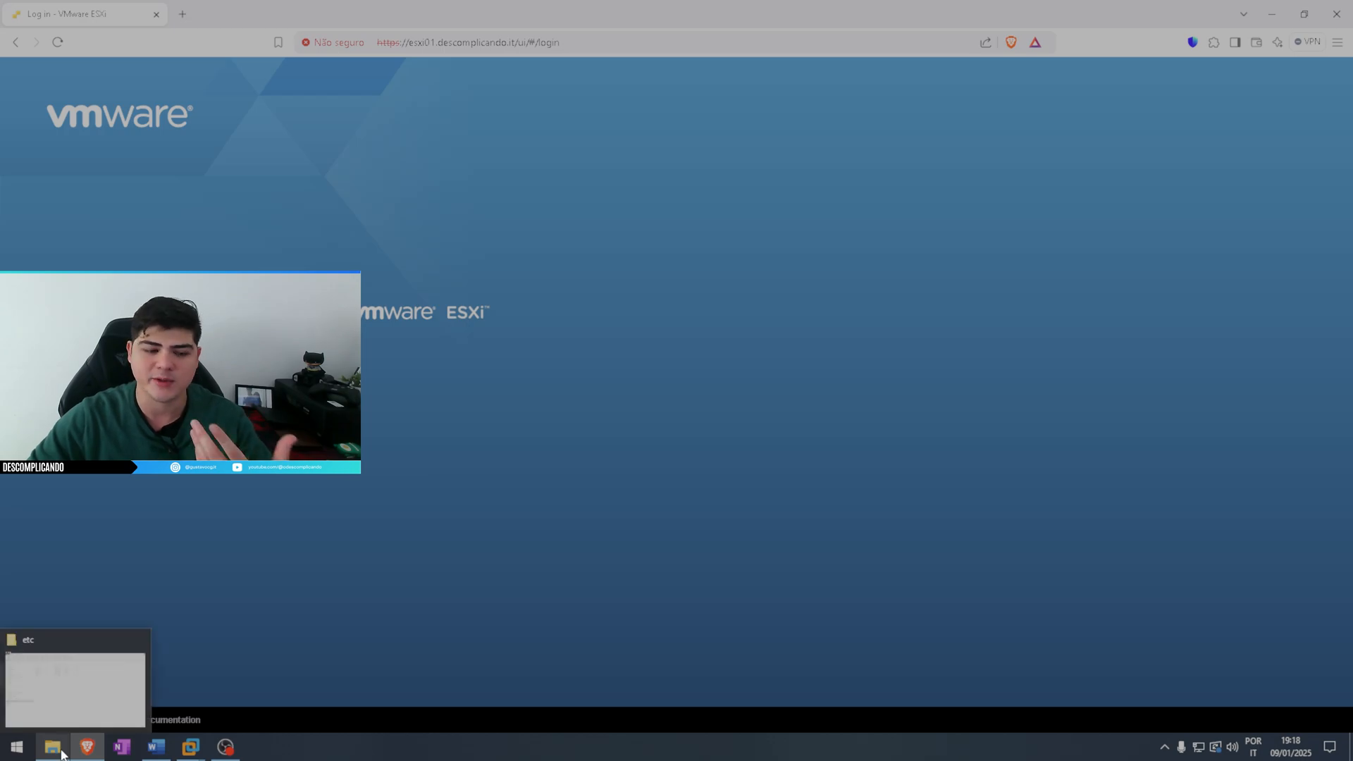
left_click(94, 680)
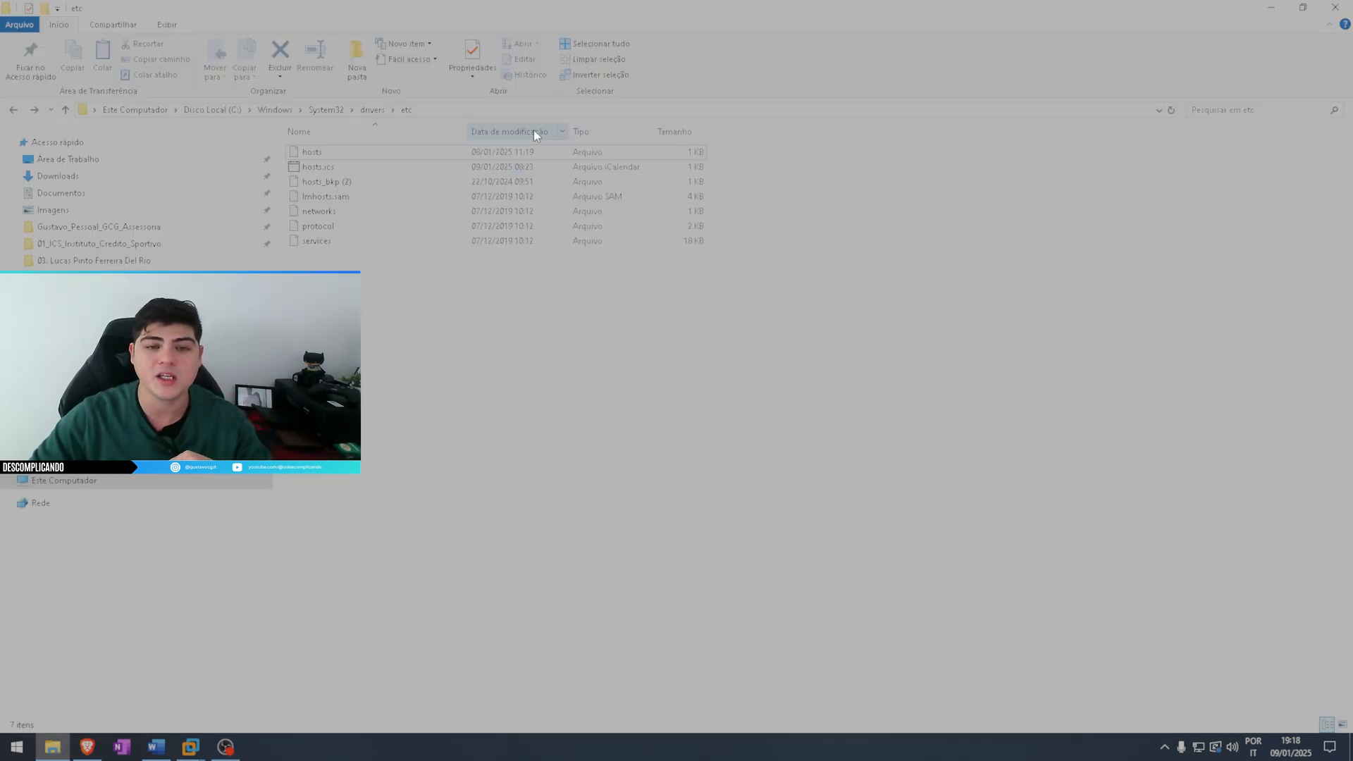
left_click(349, 152)
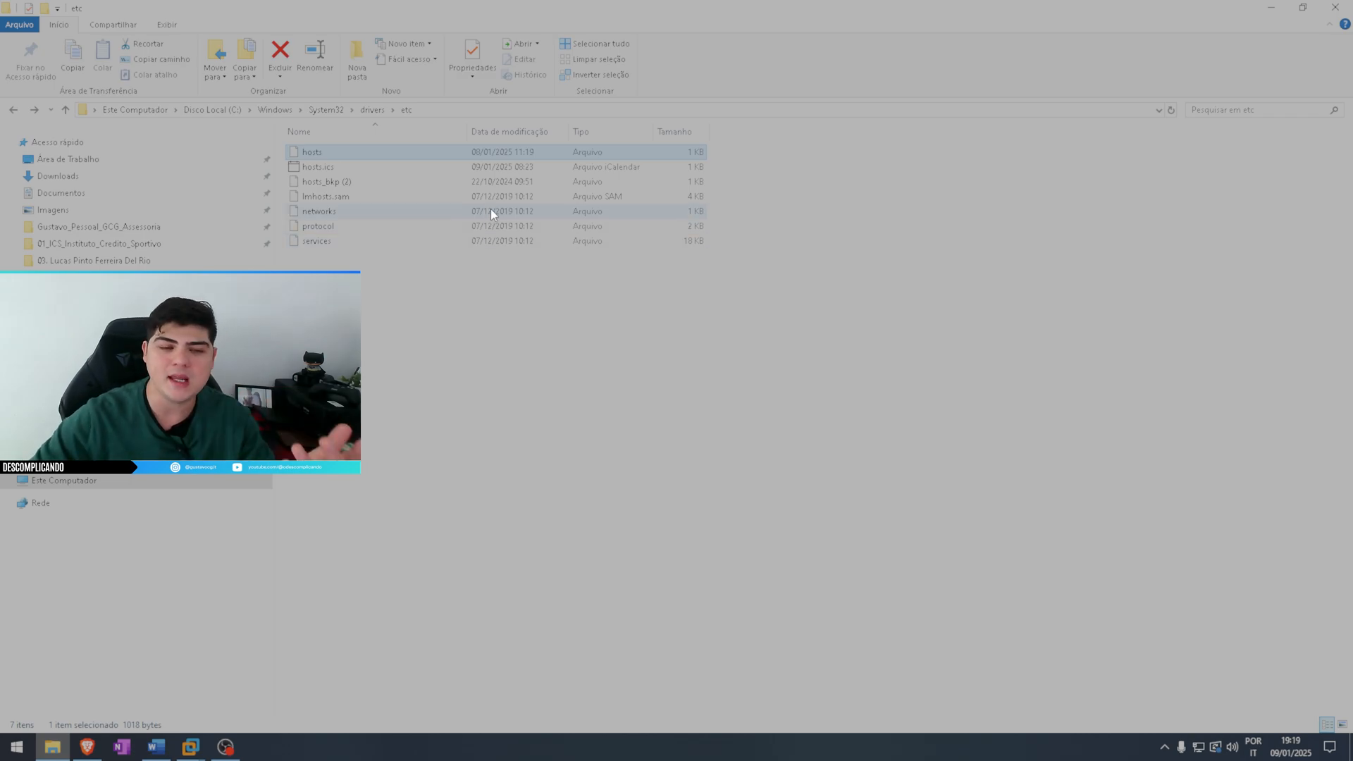
left_click(433, 106)
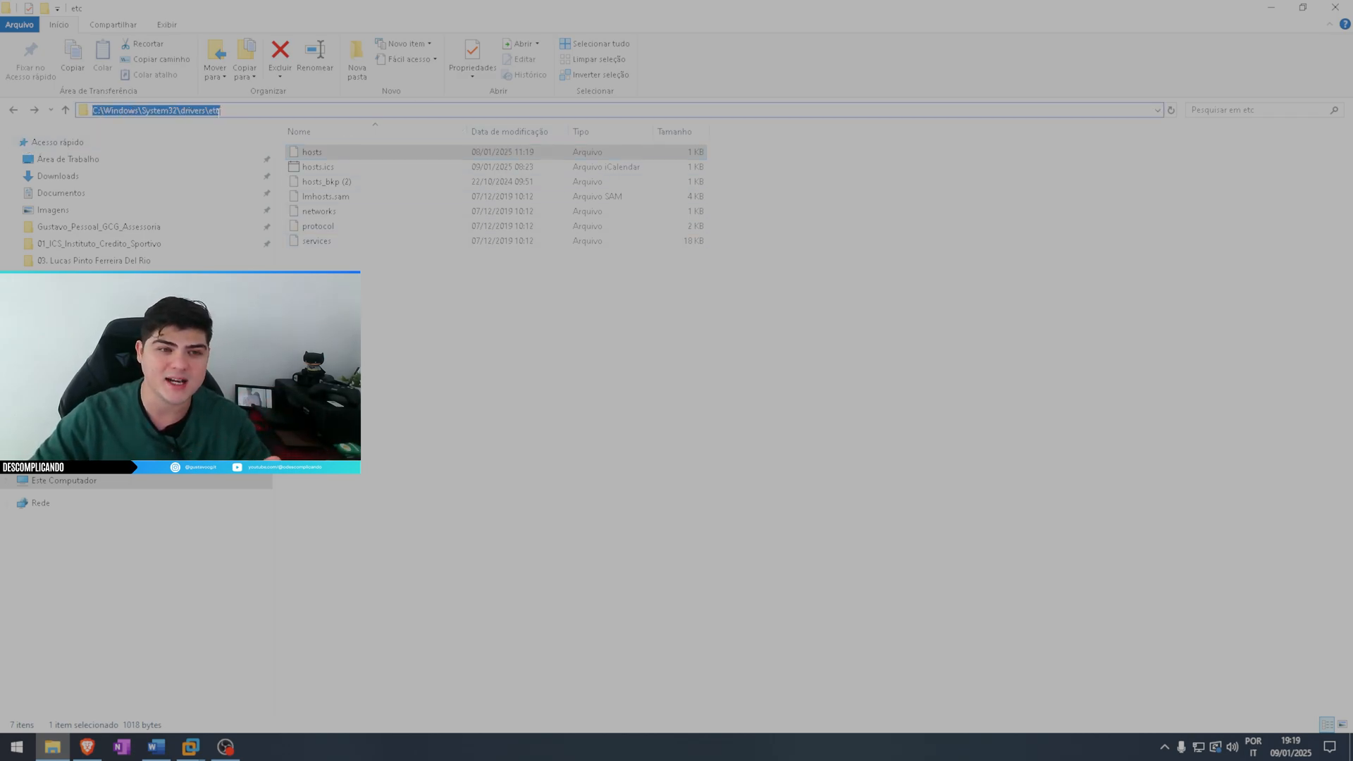
left_click(219, 110)
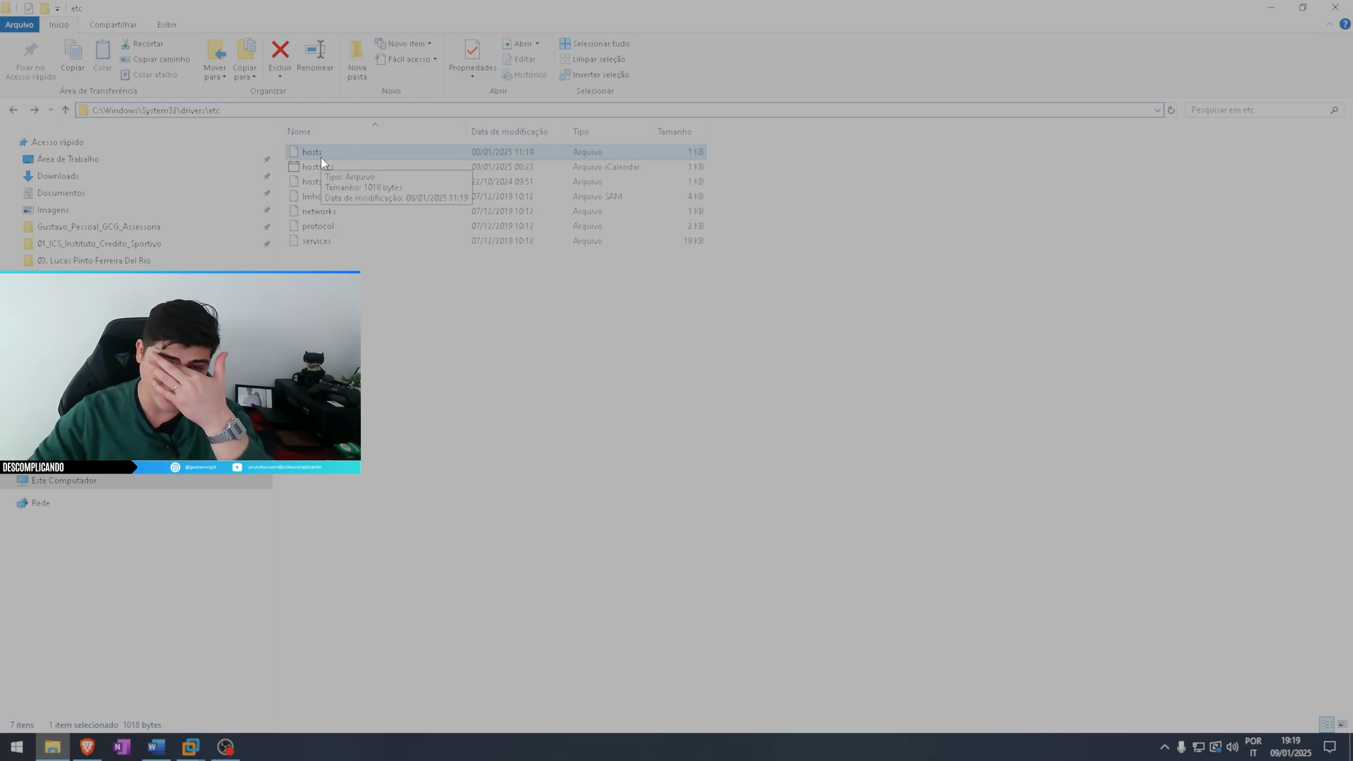
Open the hosts file in the etc folder with Bloco de notas
left_click(344, 183)
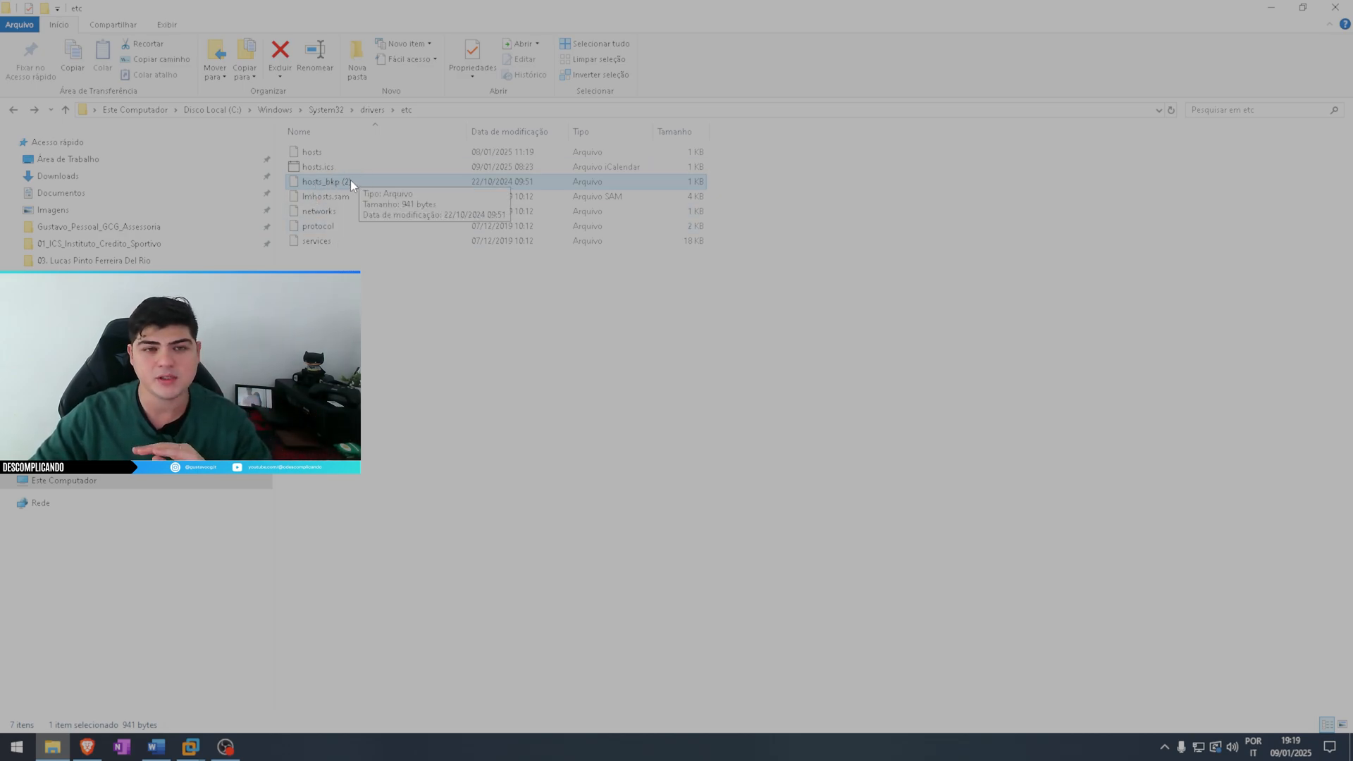
left_click(311, 155)
double_click(311, 155)
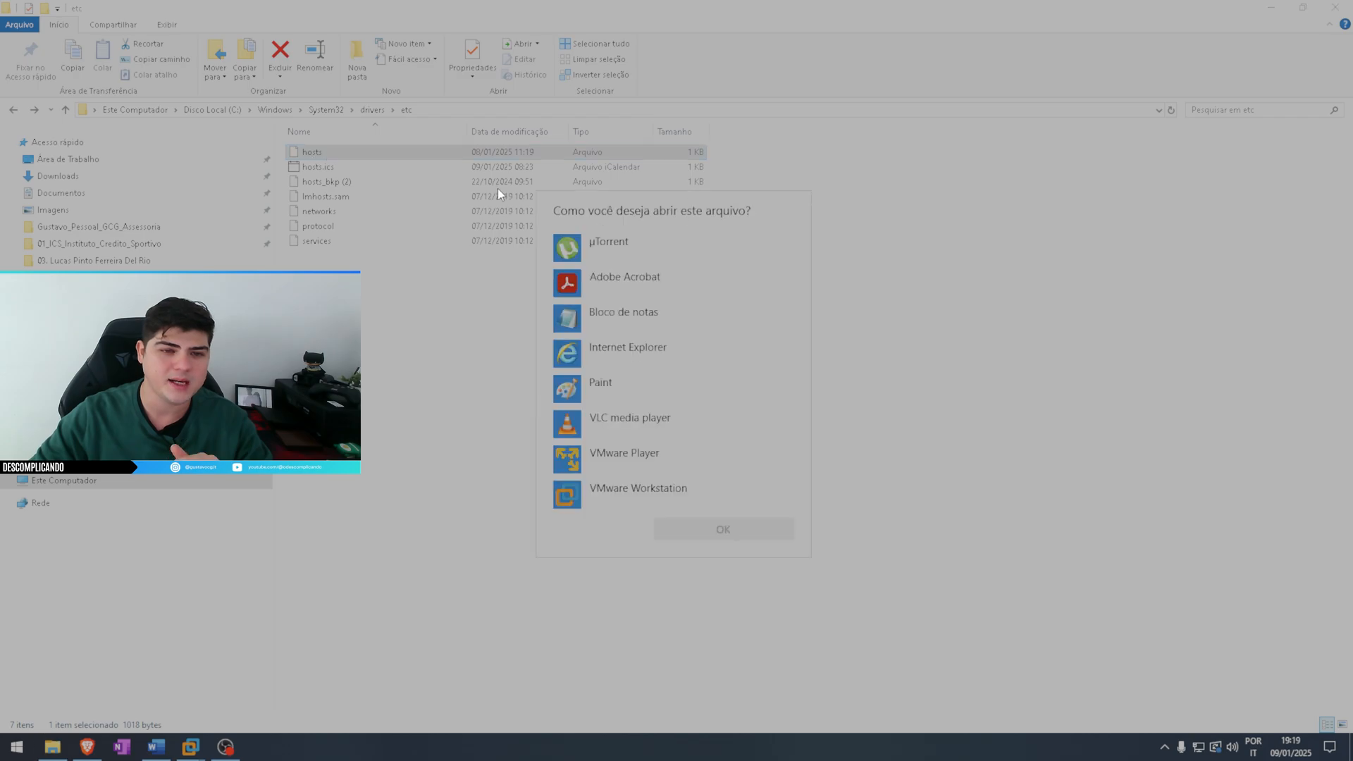
left_click(631, 323)
left_click(726, 530)
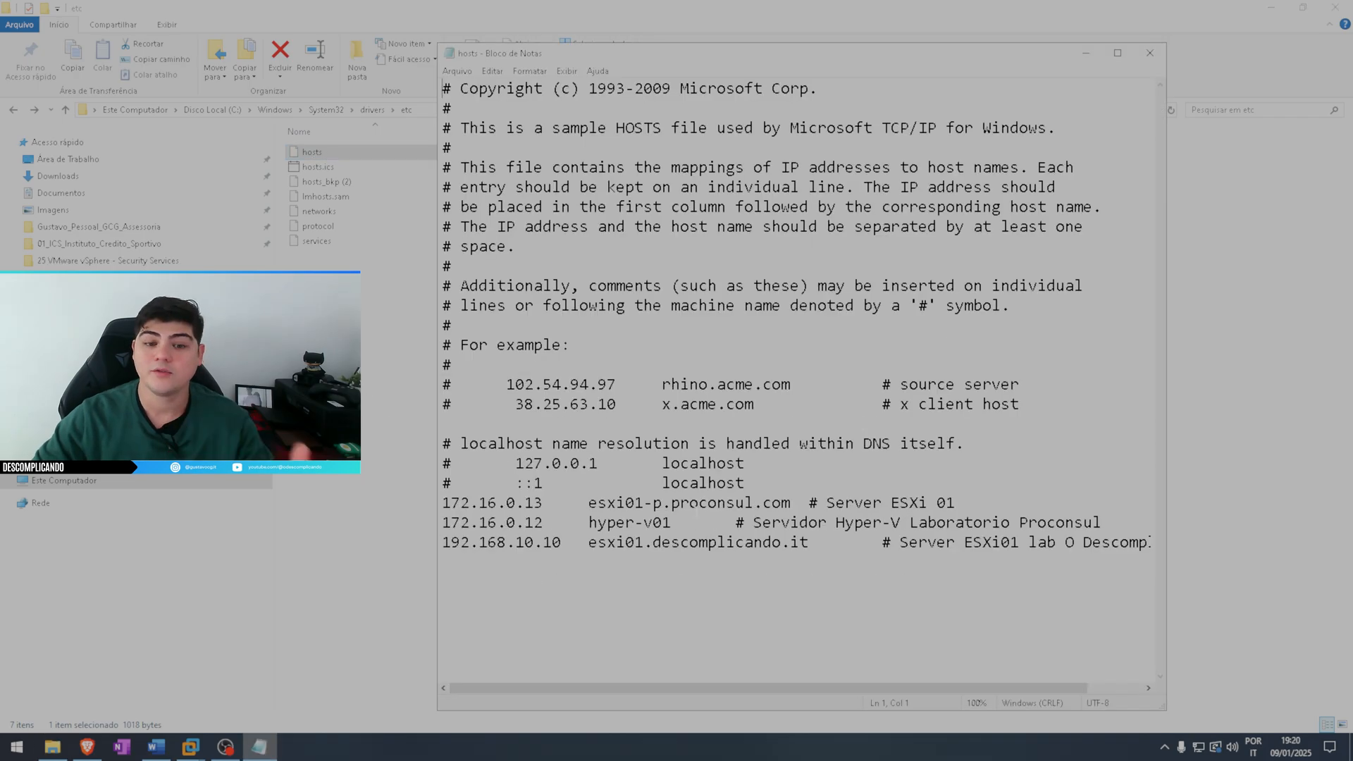
Examine the IP address, host name and comment of the esxi01.descomplicando.it entry in the hosts file
left_click_drag(482, 542, 561, 542)
left_click(804, 561)
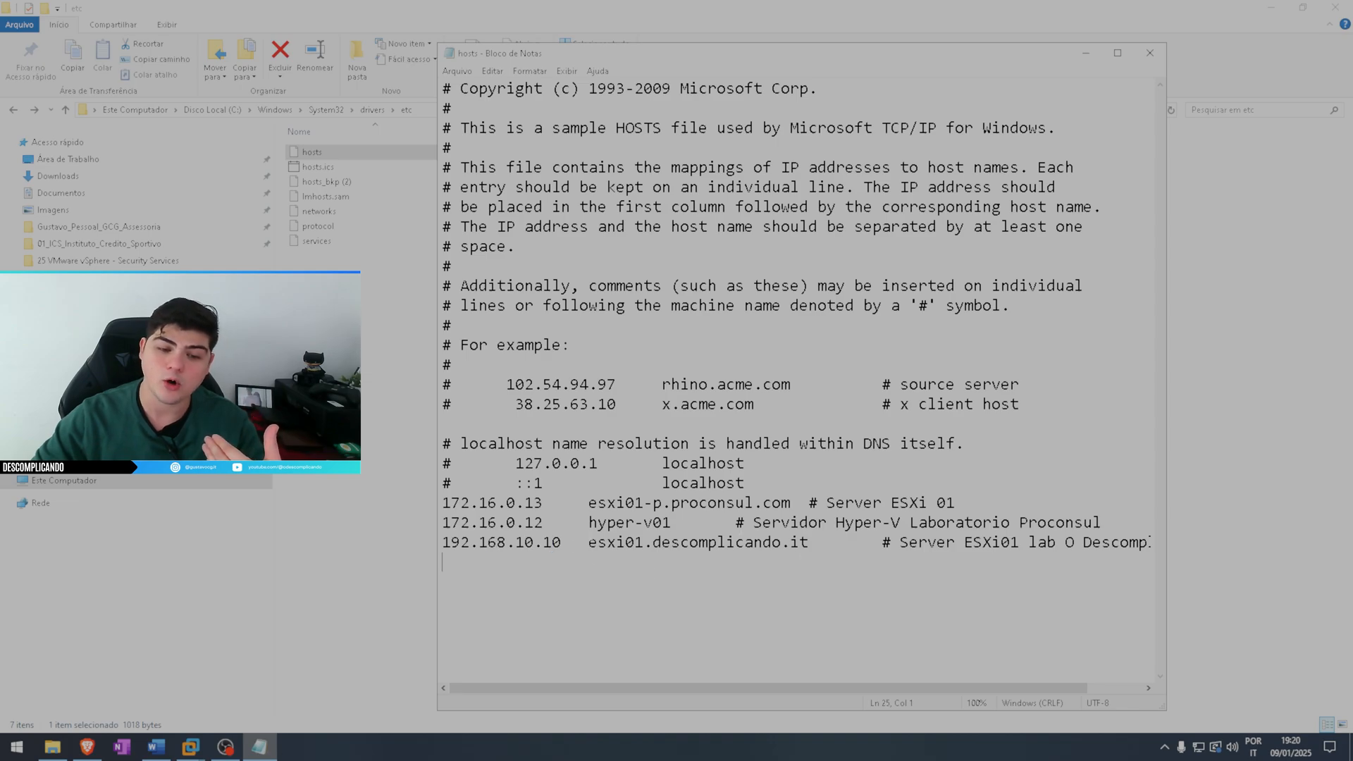
left_click_drag(561, 542, 442, 542)
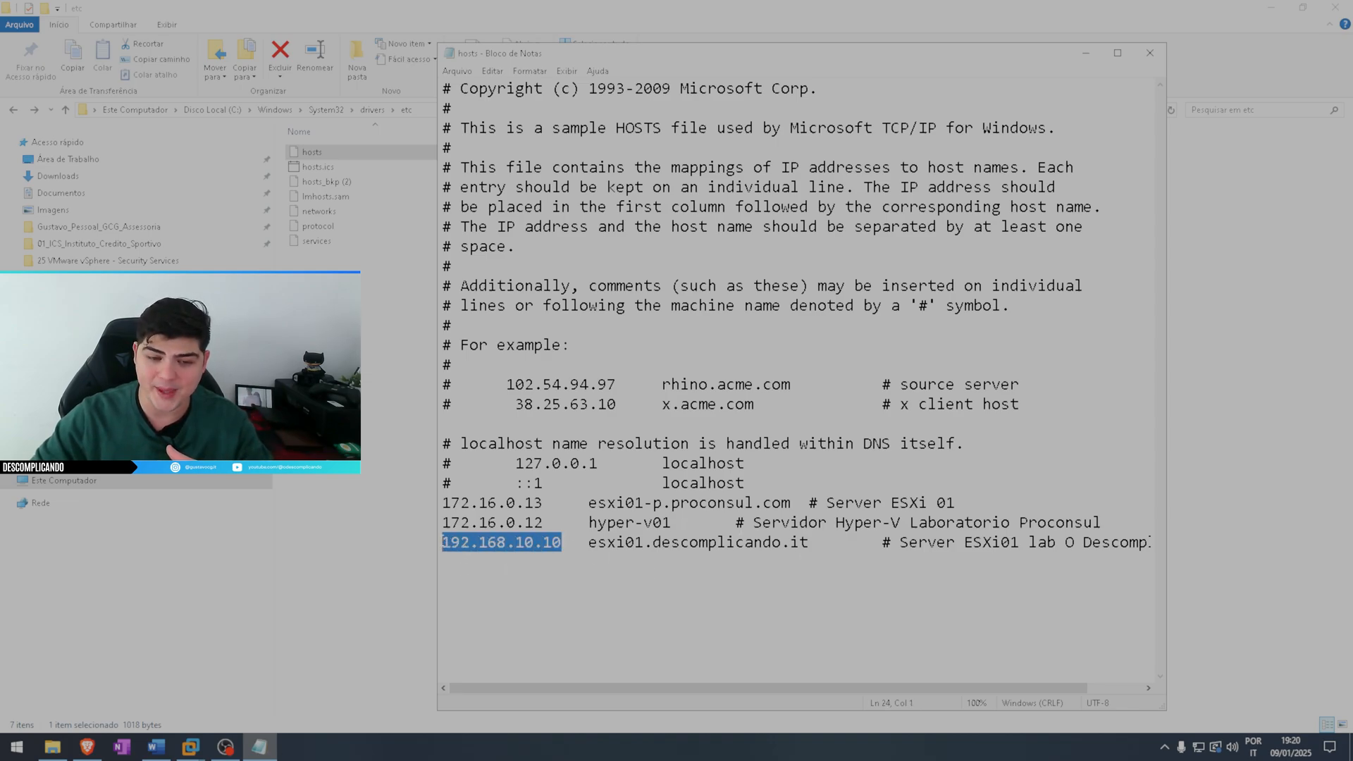
left_click_drag(588, 542, 807, 542)
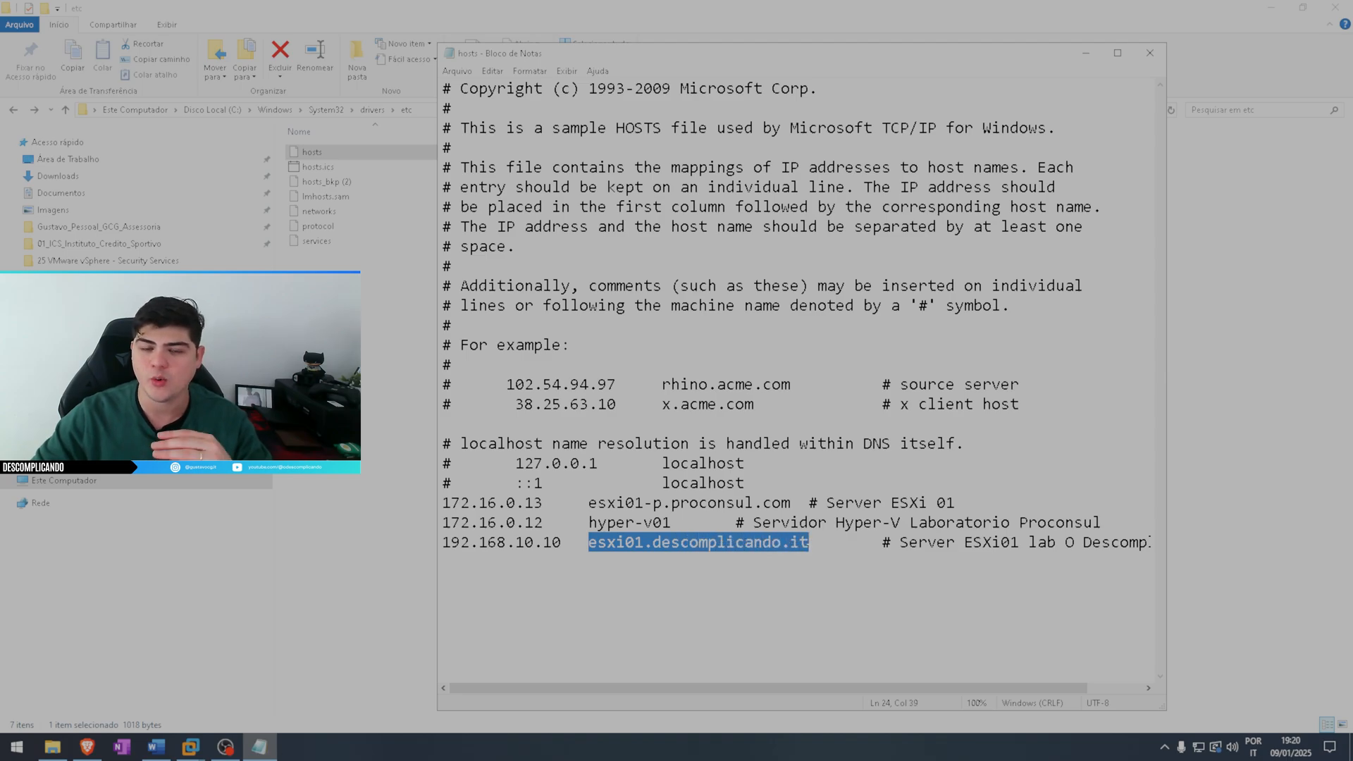
left_click(807, 542)
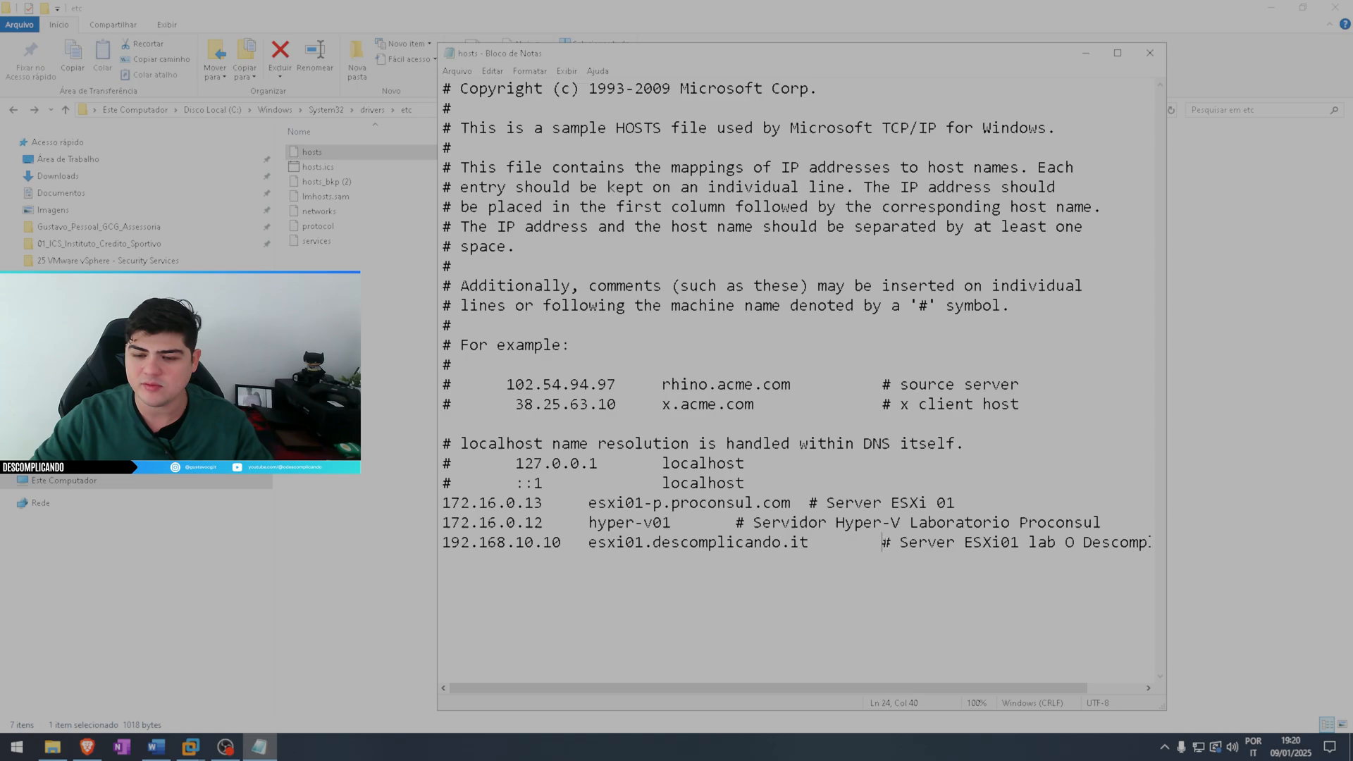
left_click_drag(909, 542, 1101, 541)
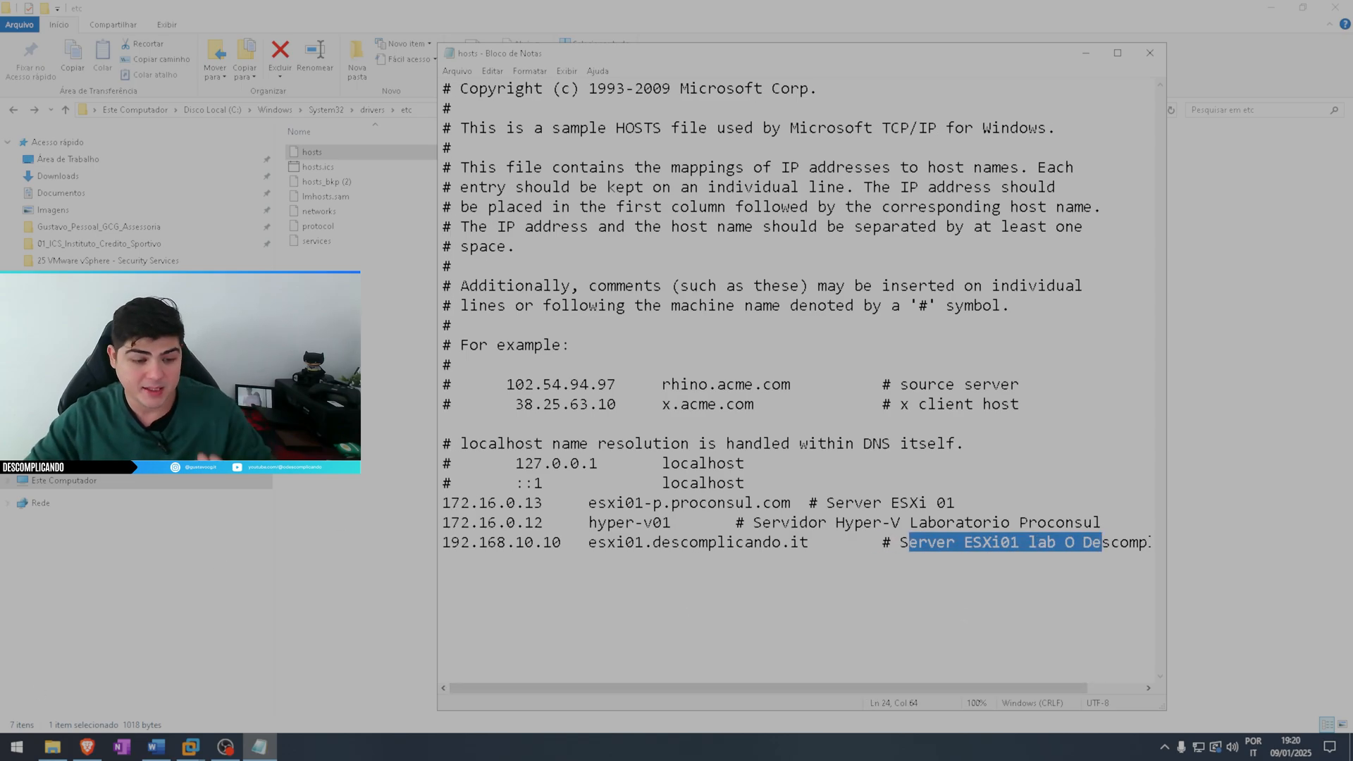
Open the Command Prompt and move its window down so the upper part of the hosts file stays in view
left_click(28, 751)
type("c")
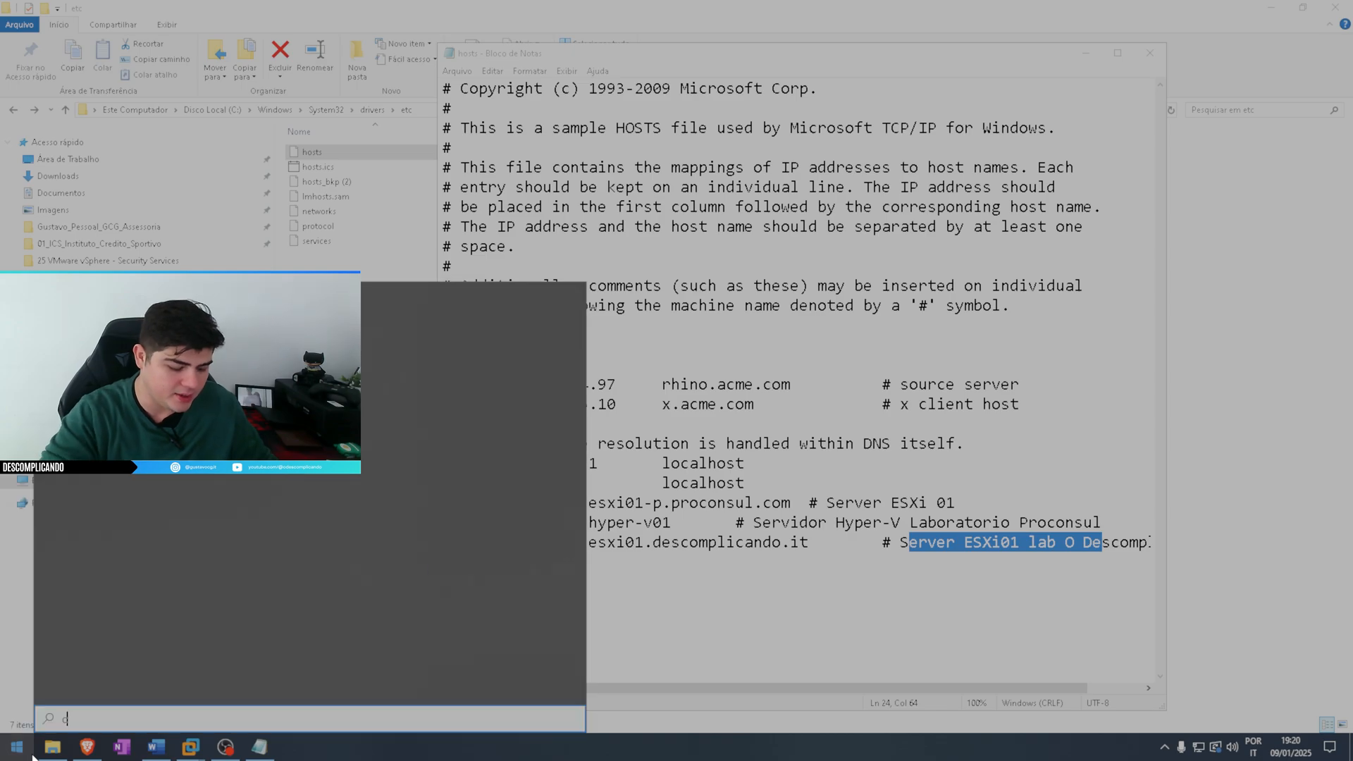
type("md")
key("Return")
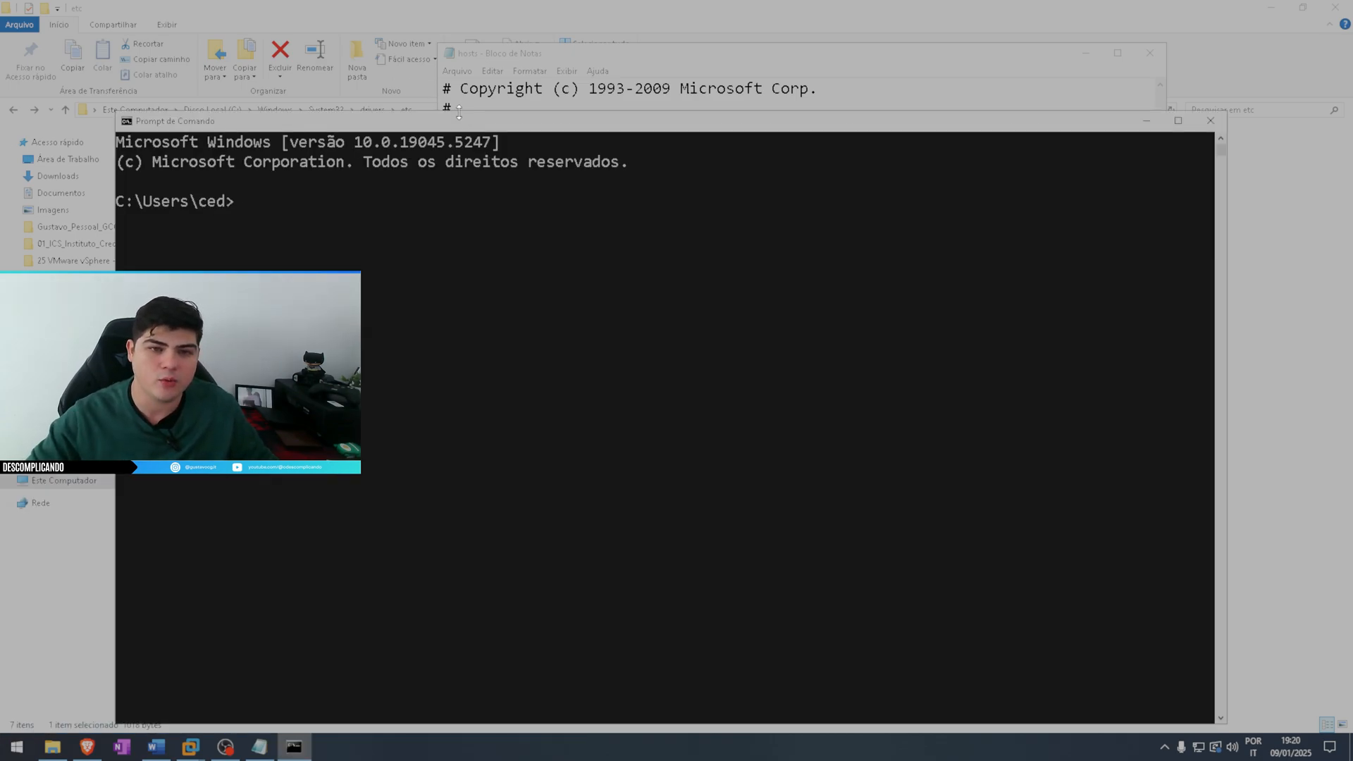
left_click_drag(459, 111, 694, 542)
Copy the host name esxi01.descomplicando.it from the hosts file and ping it in the Command Prompt
left_click(260, 746)
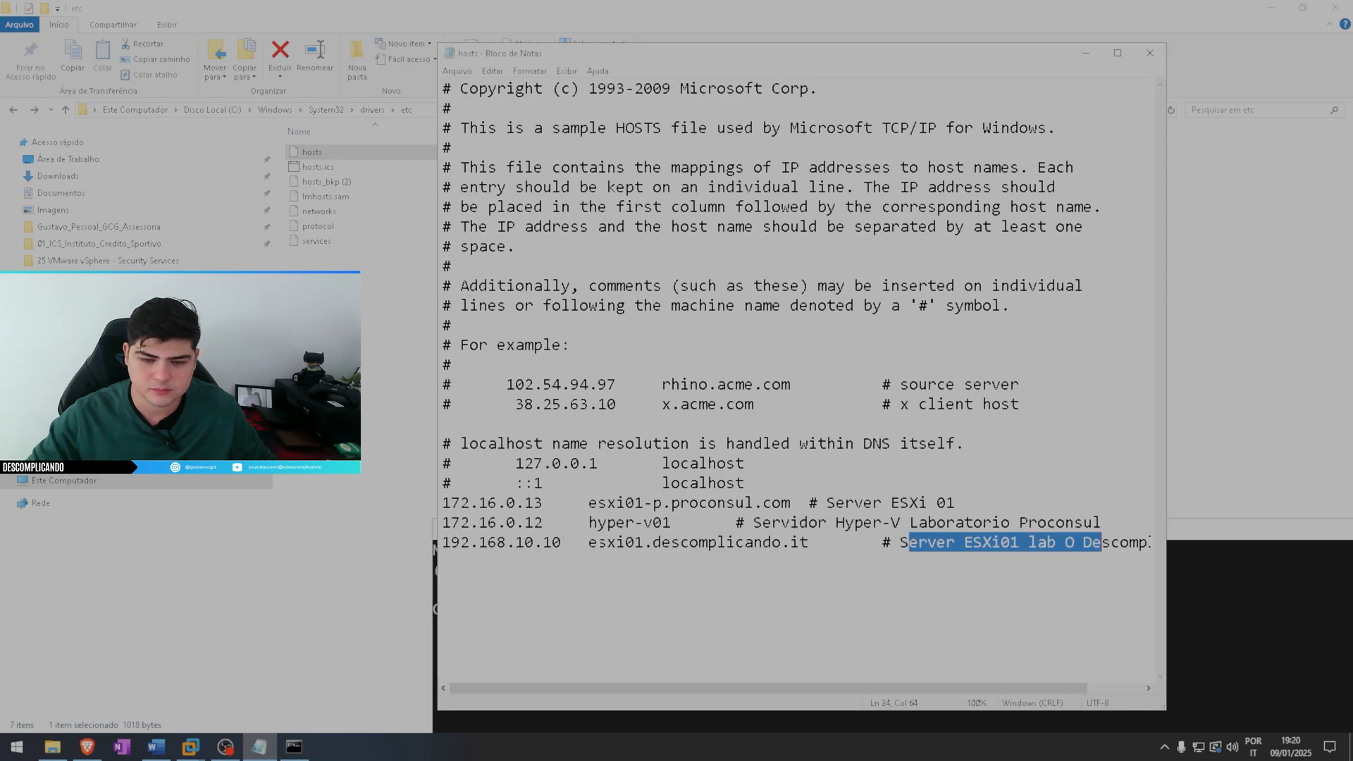
left_click_drag(588, 542, 810, 542)
key("ctrl+c")
left_click(1224, 577)
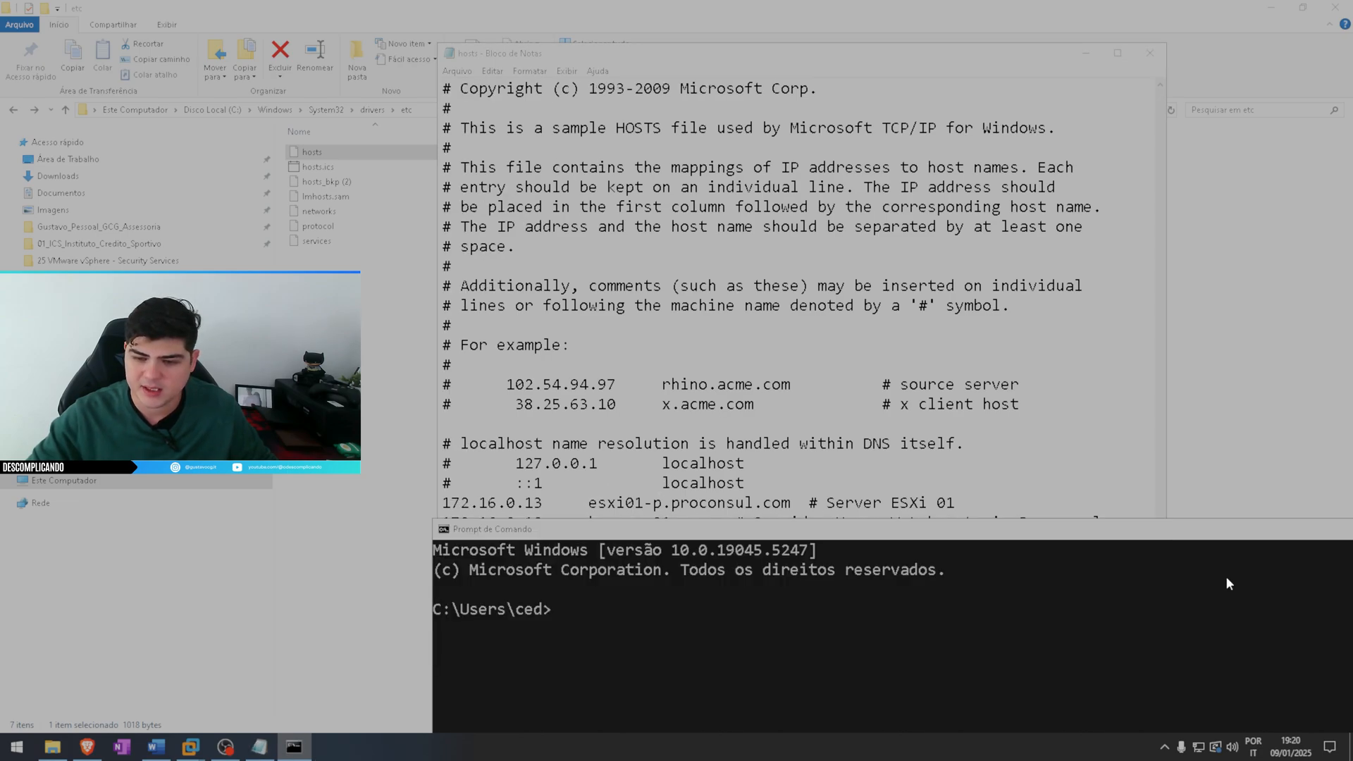
type("ping")
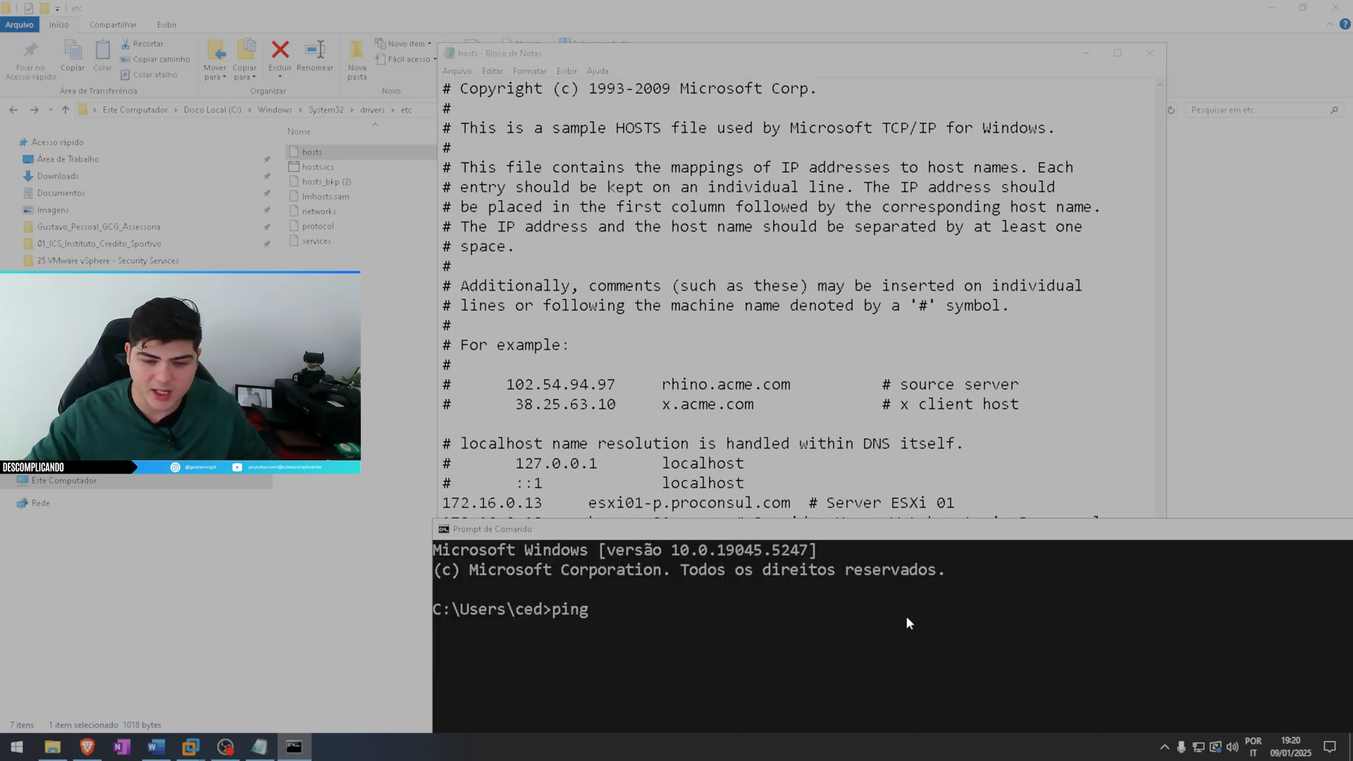
key("ctrl+v")
key("Return")
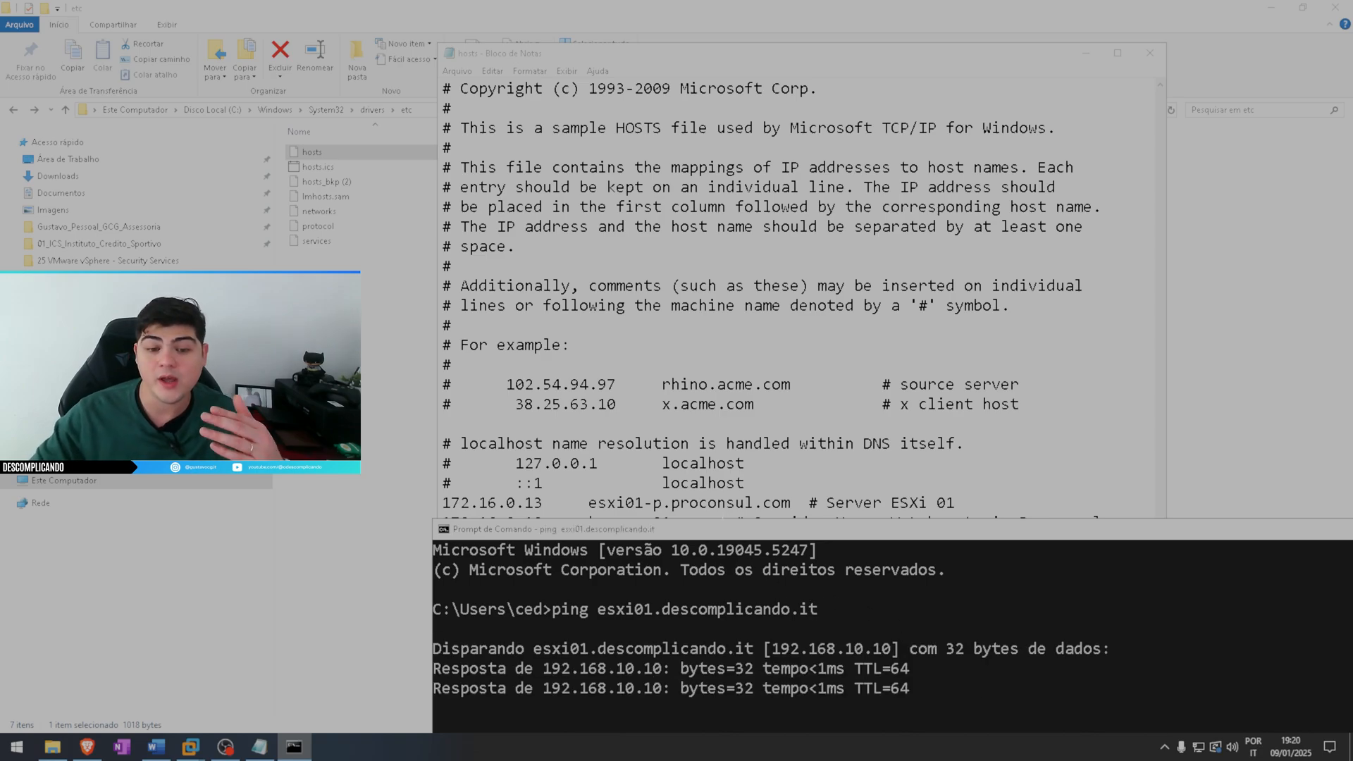
Reposition the Command Prompt window to read the ping replies, and minimize it and the hosts file
left_click_drag(696, 533, 999, 225)
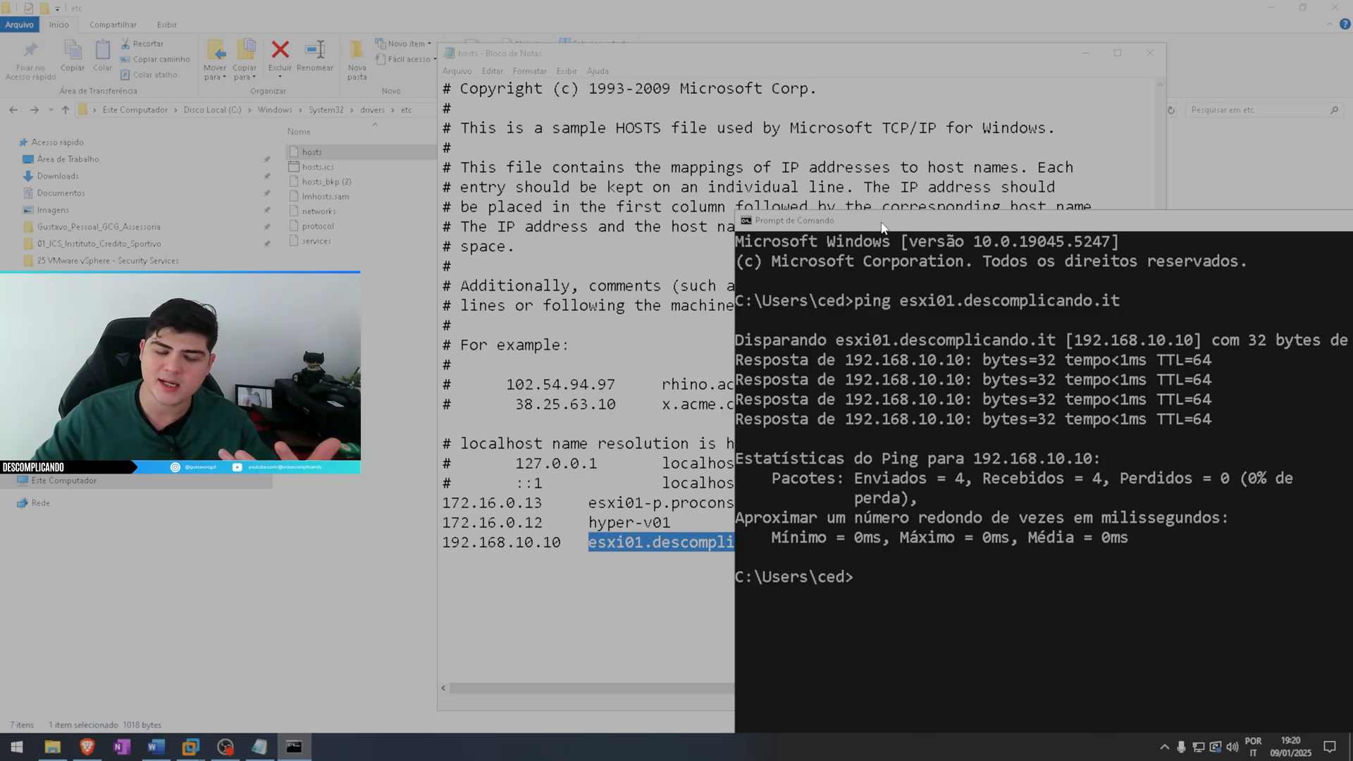
left_click_drag(879, 220, 295, 85)
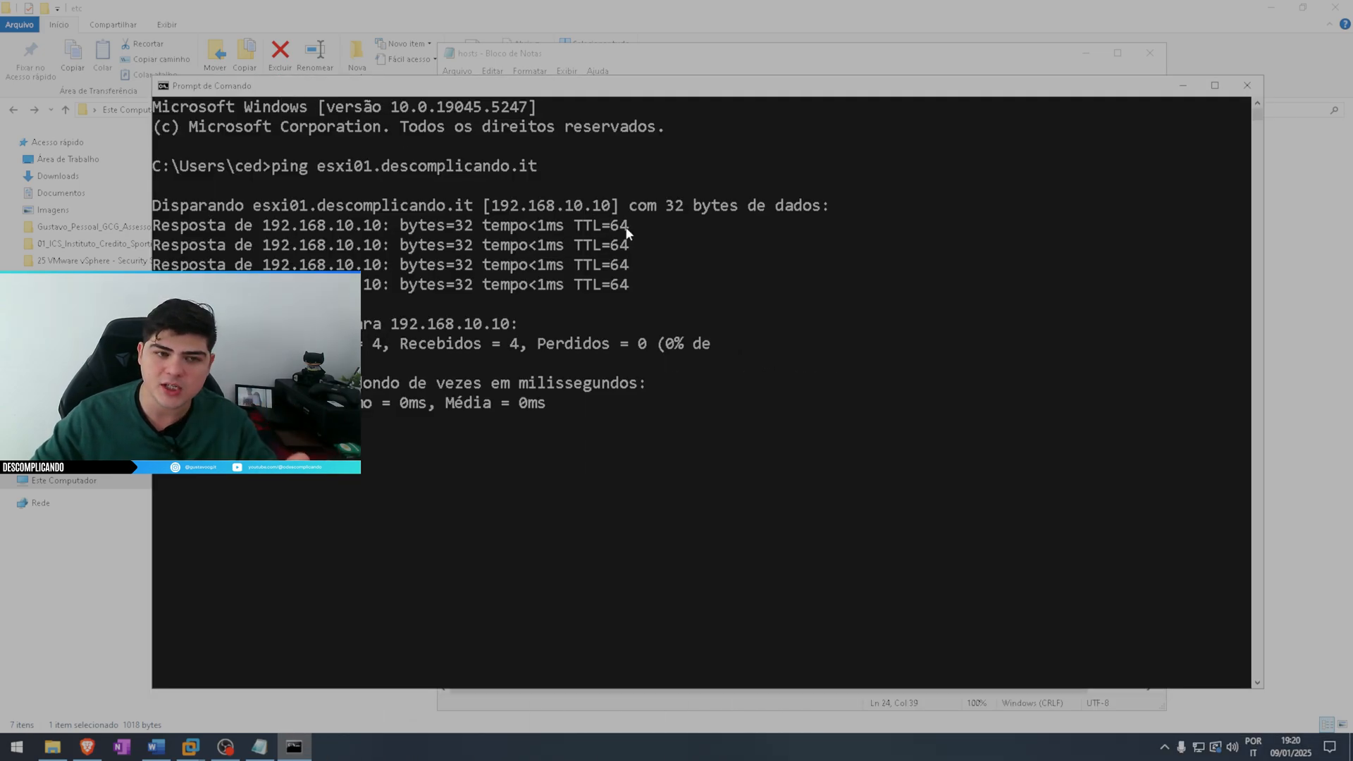
left_click(1183, 85)
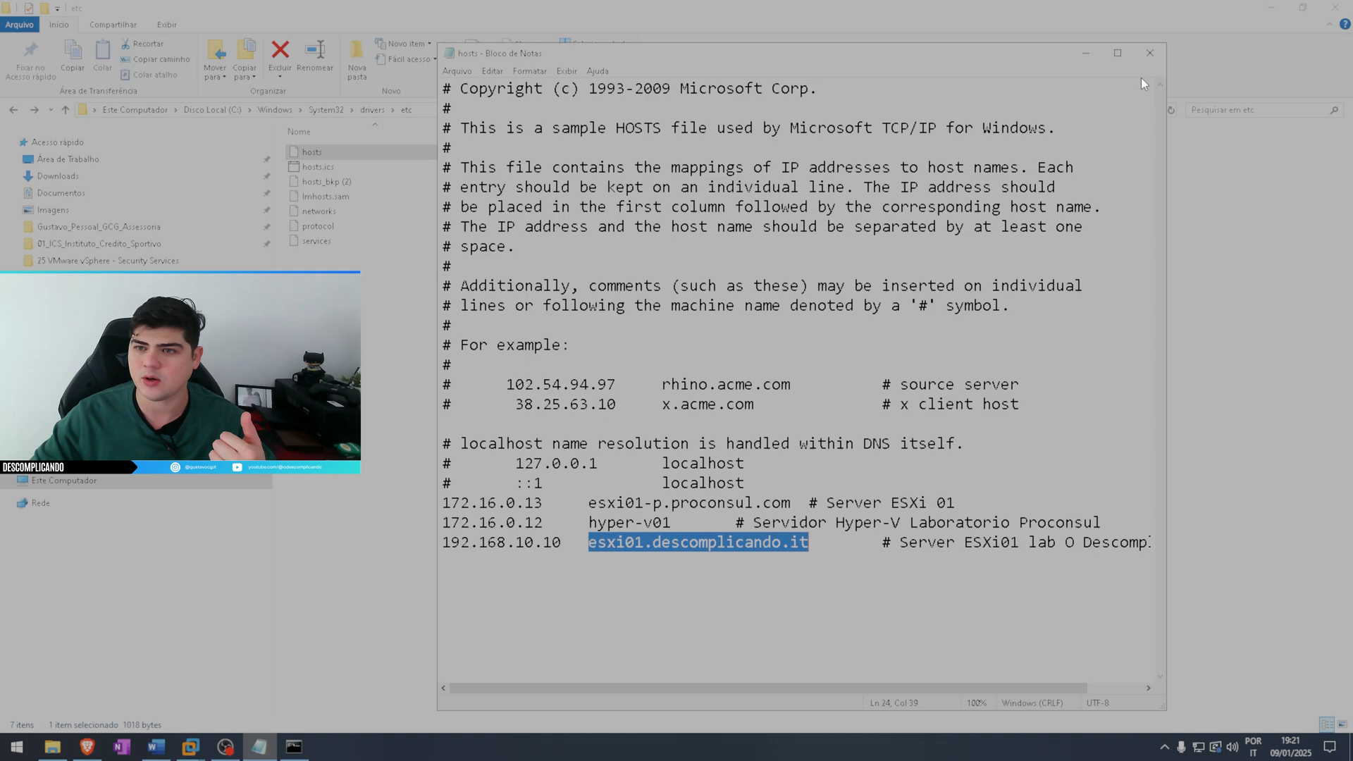
left_click(1084, 55)
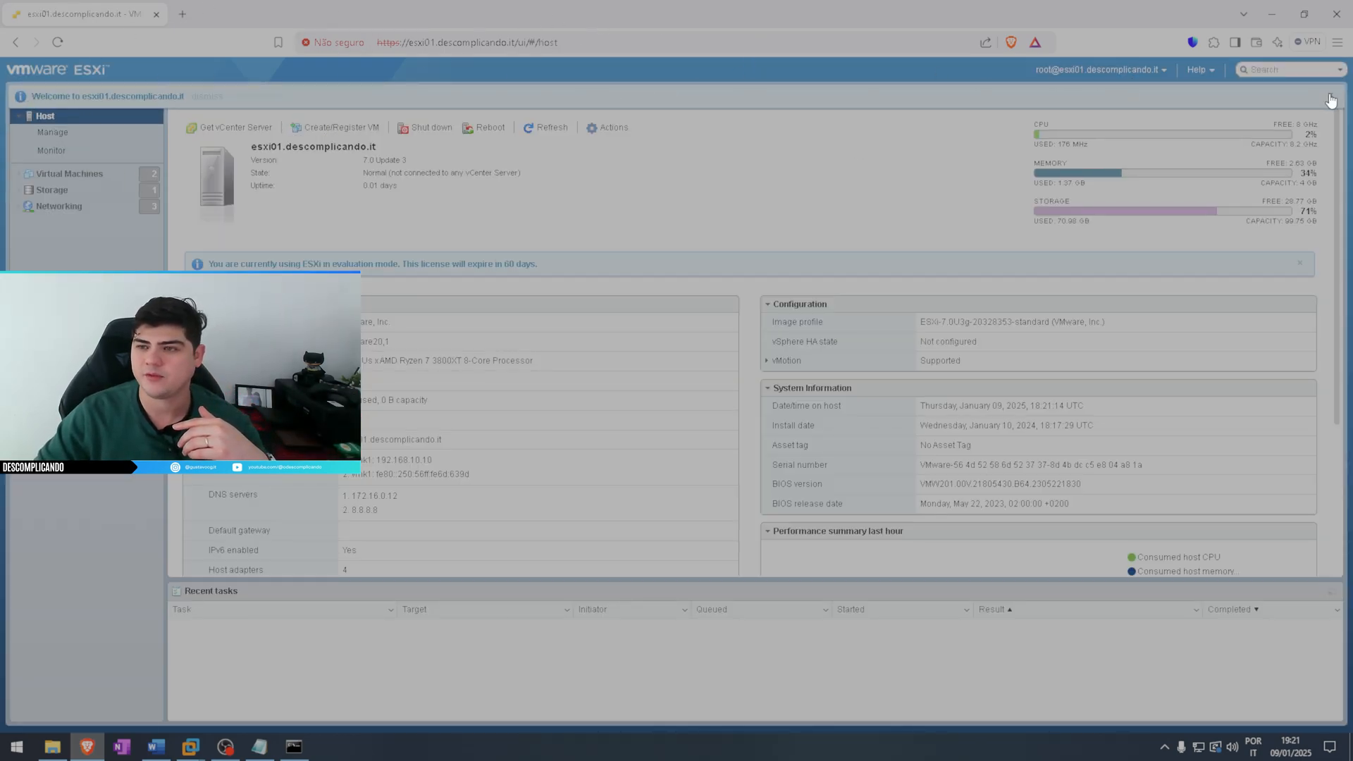
Display the services list in the ESXi host's management settings, viewing the installed packages along the way
left_click(69, 133)
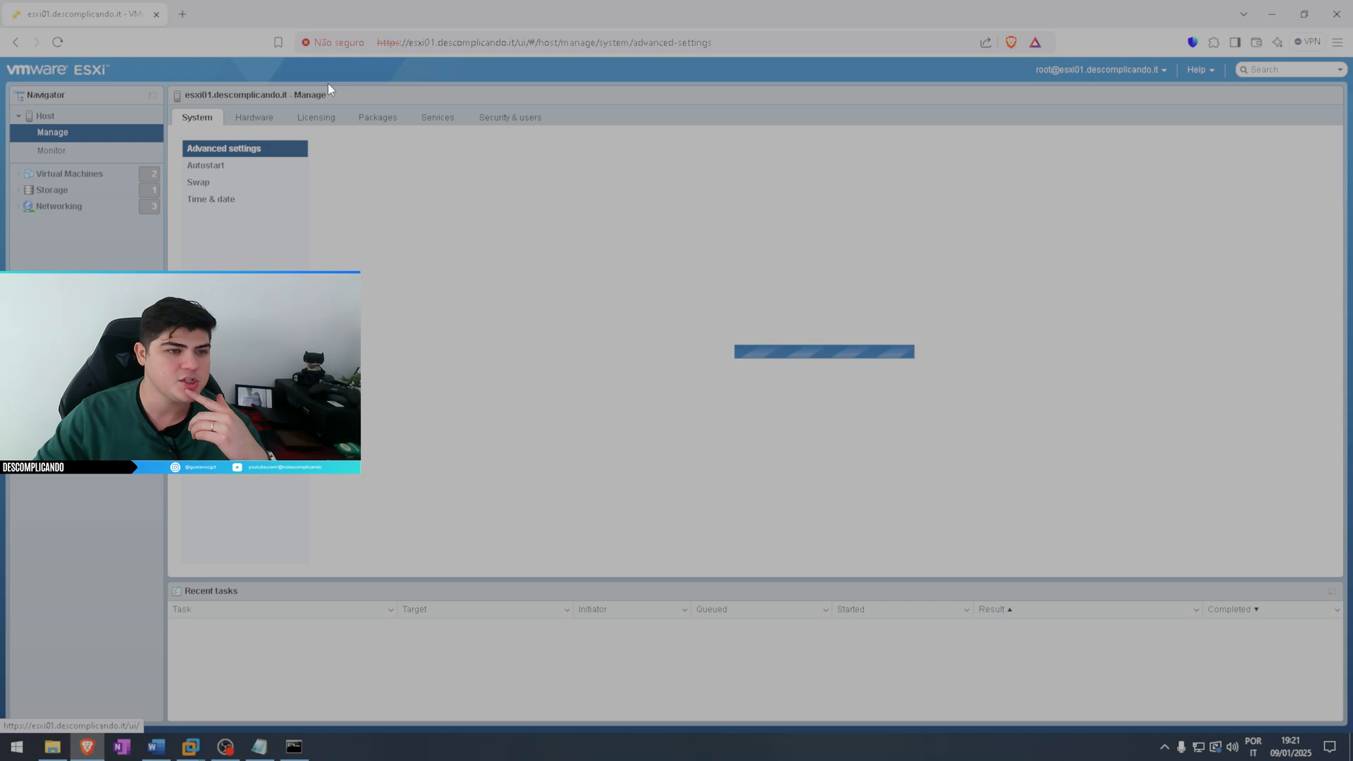
left_click(438, 120)
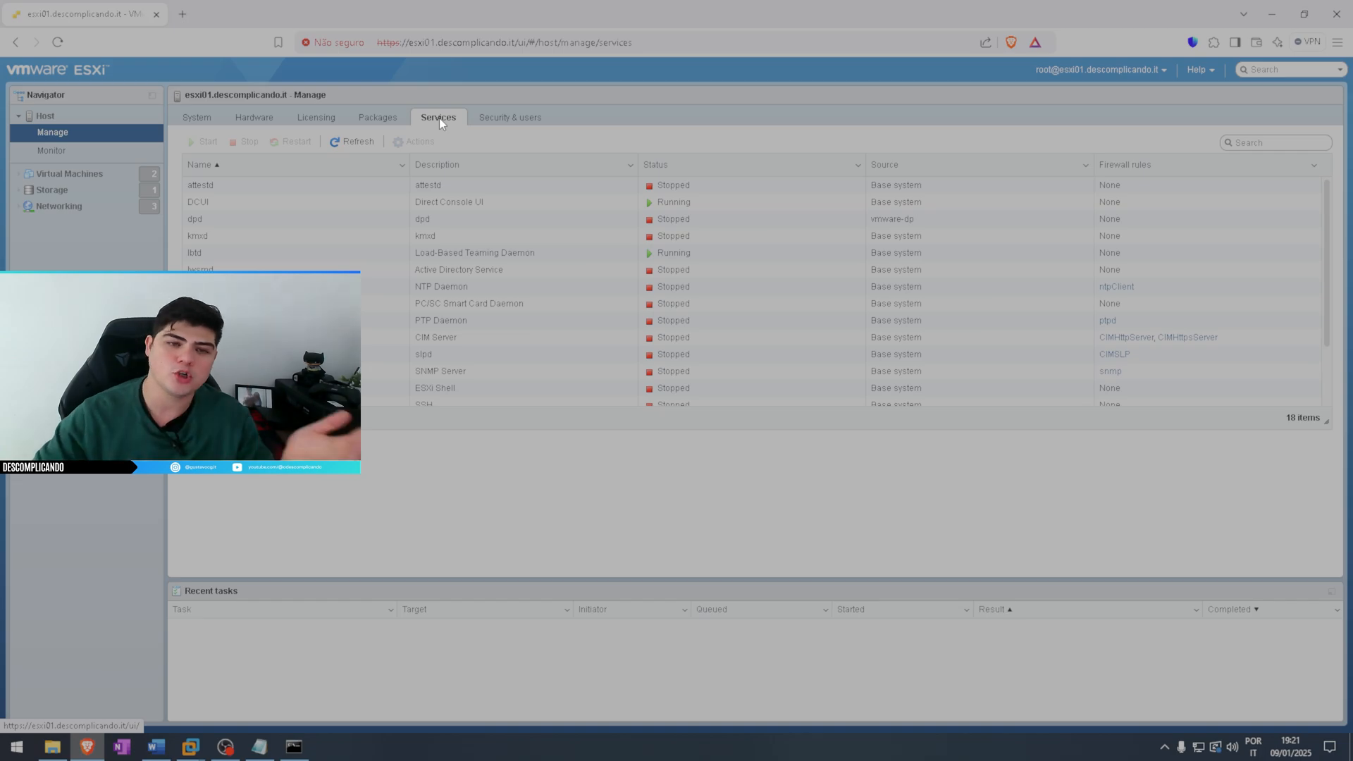
left_click(378, 120)
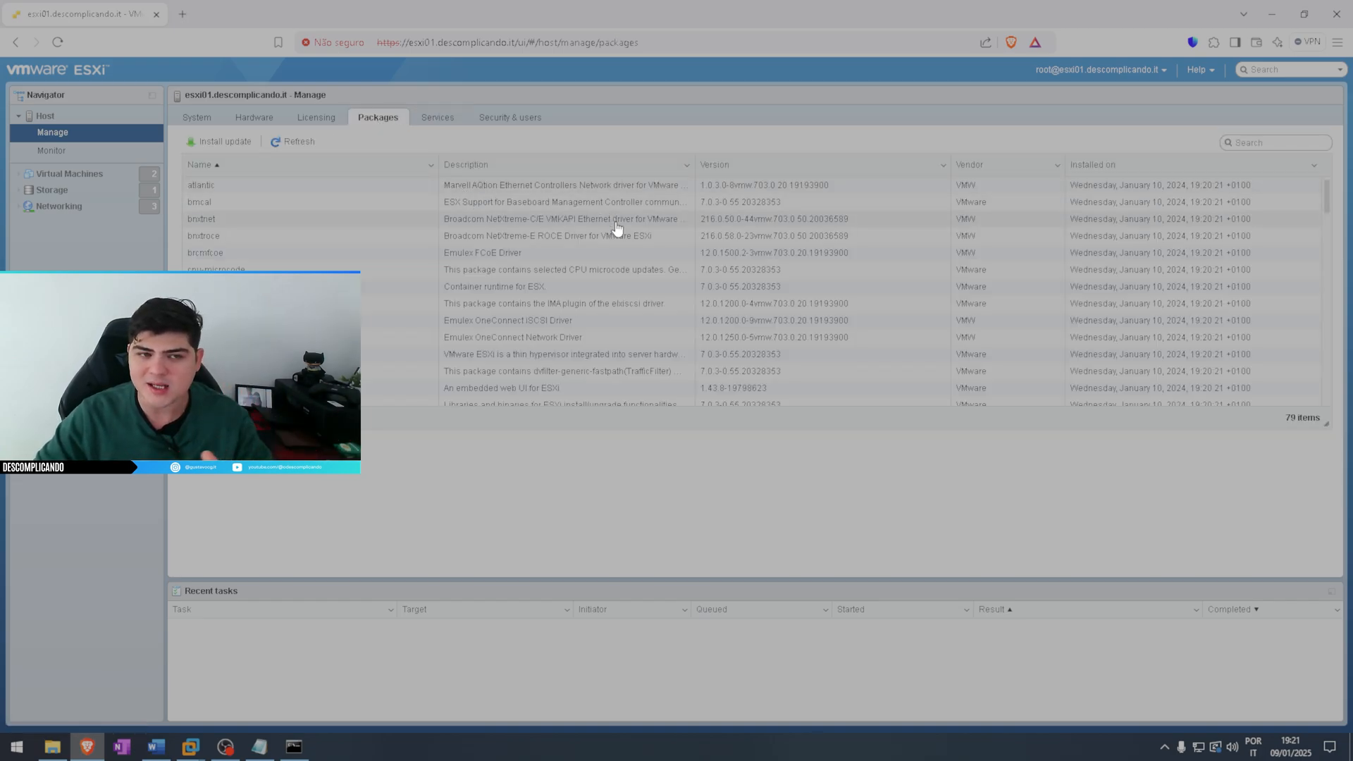
left_click(447, 125)
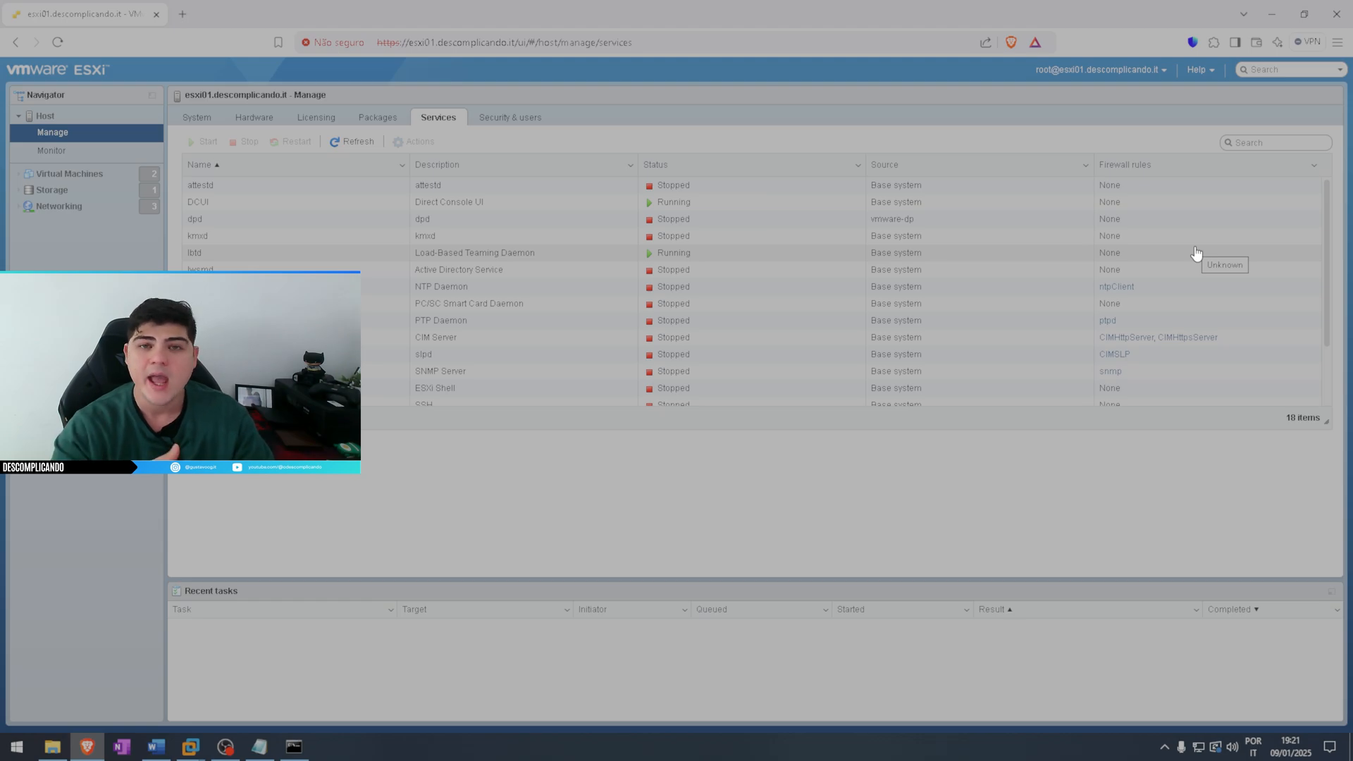
View the local Windows services in an enlarged Services console window, and close it
key("super+e")
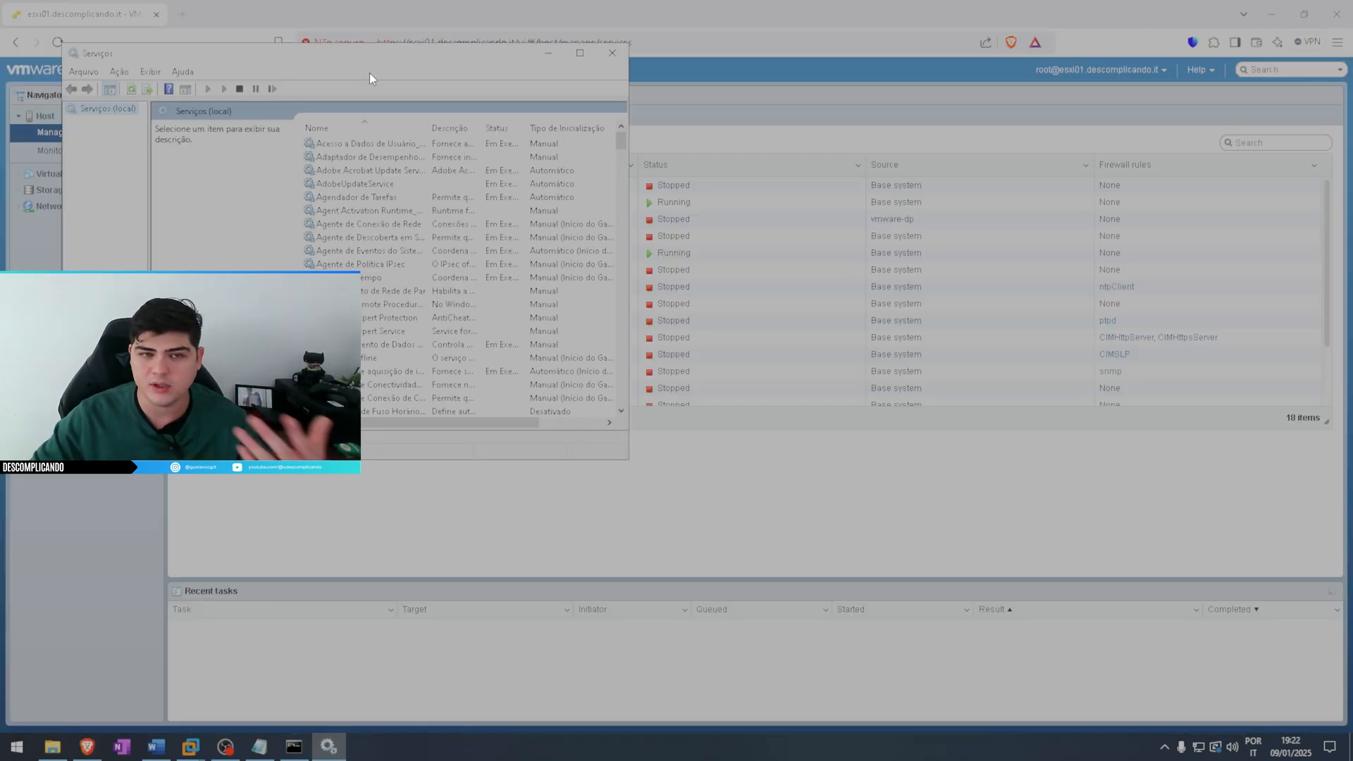
left_click_drag(431, 54, 694, 195)
left_click_drag(892, 564, 1087, 574)
left_click(1071, 195)
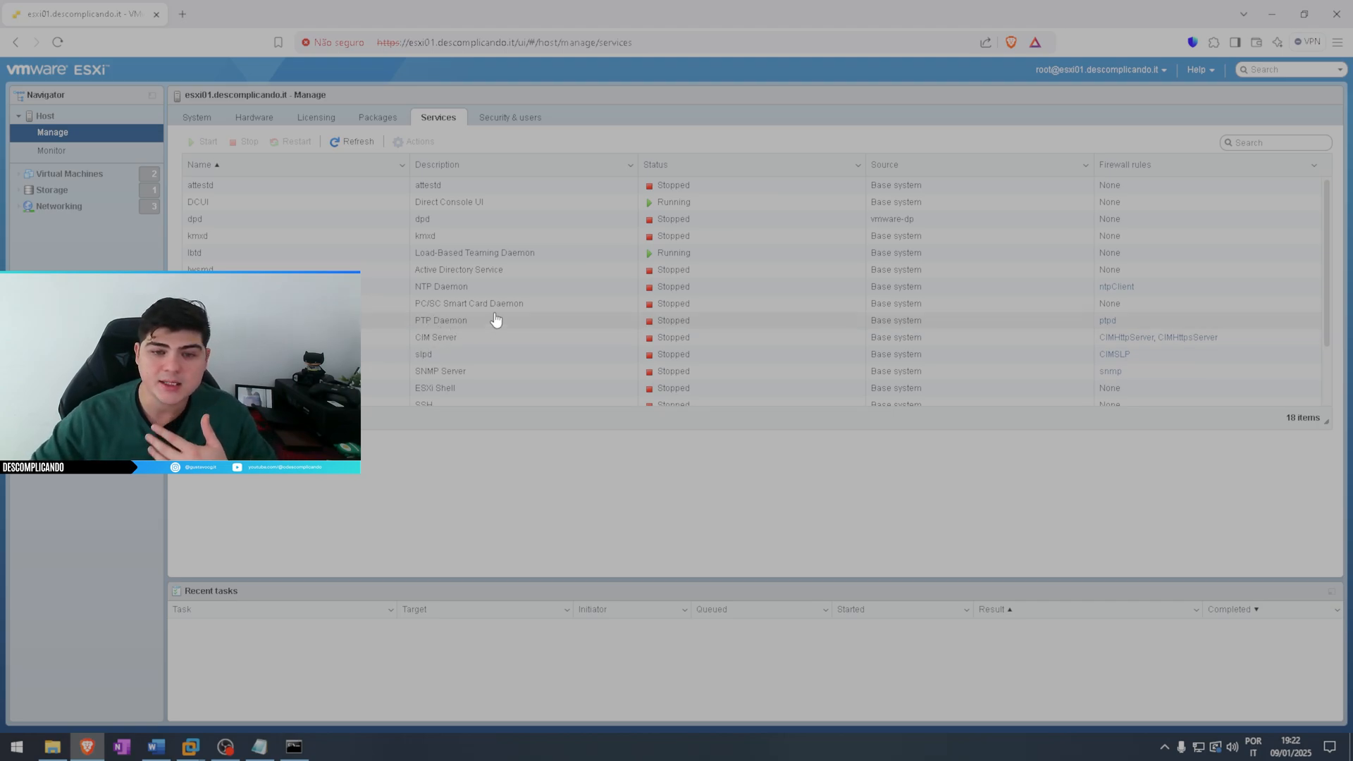
Check the available actions and startup policy options of the DCUI service without changing them
left_click(215, 210)
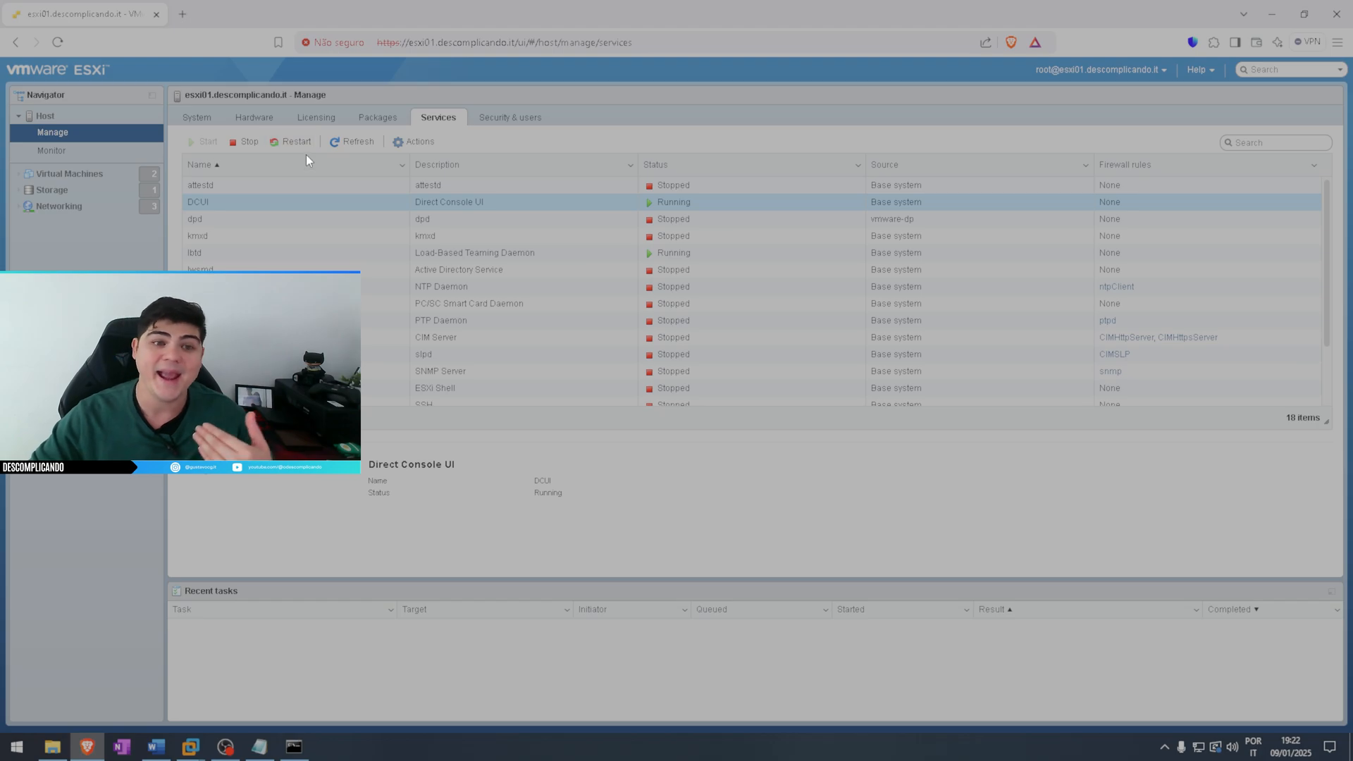
left_click(421, 142)
mouse_move(453, 246)
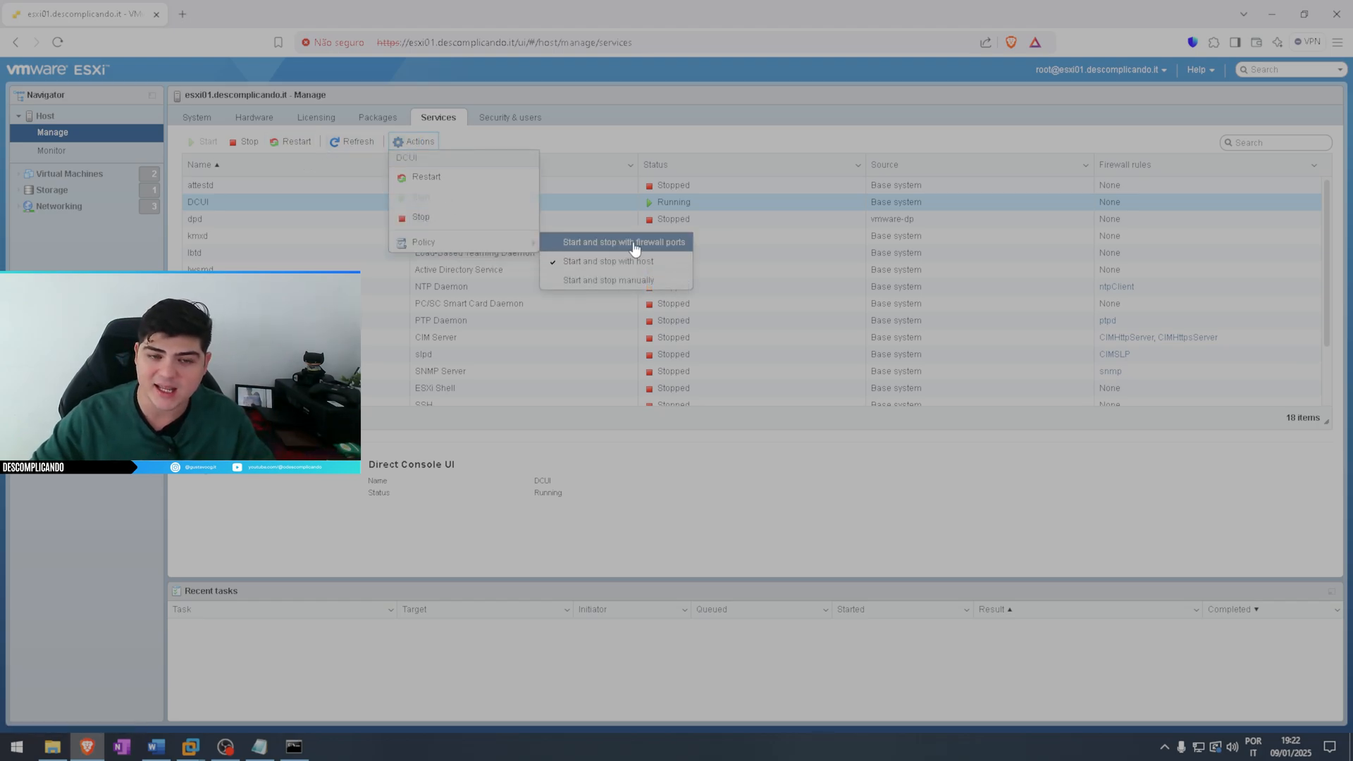
left_click(644, 132)
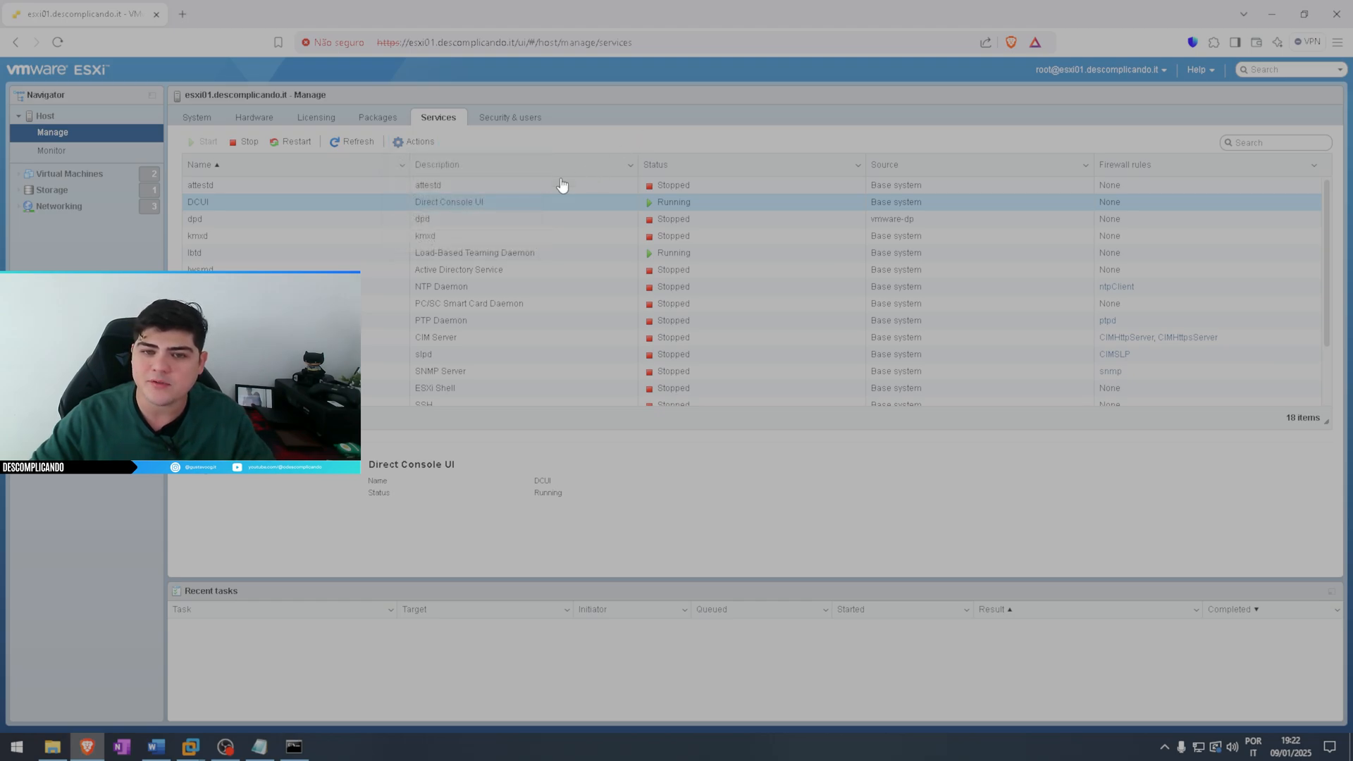
Start the SSH service on the ESXi host
scroll(437, 303, "down", 2)
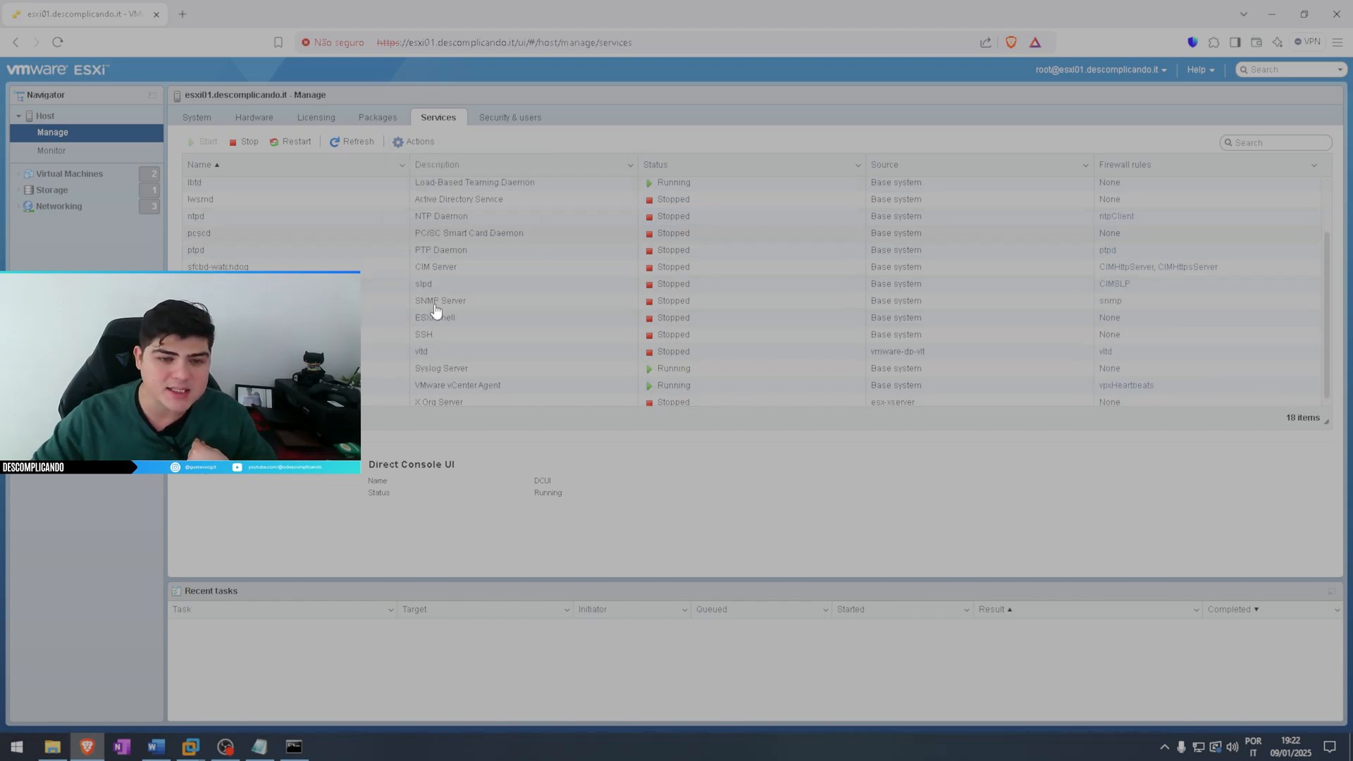
scroll(465, 321, "up", 2)
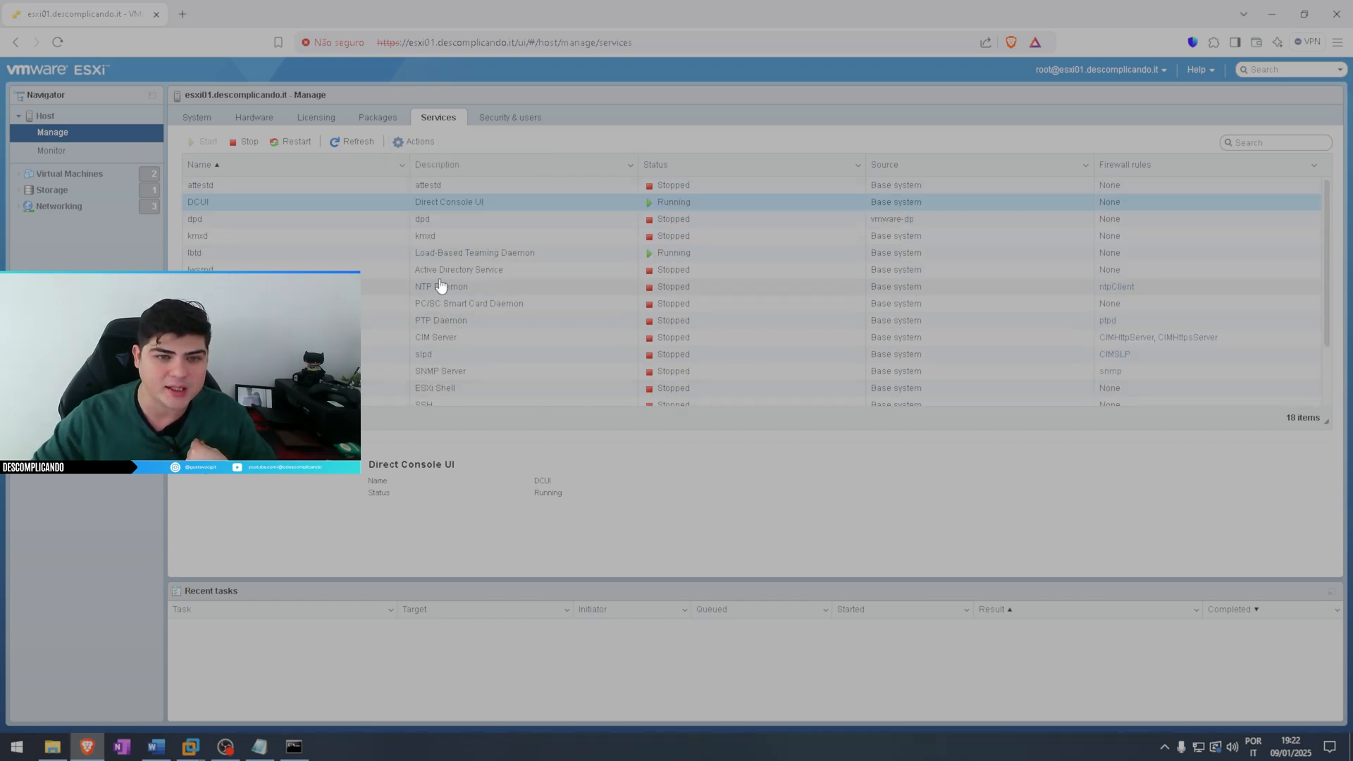
scroll(423, 282, "down", 2)
left_click(613, 335)
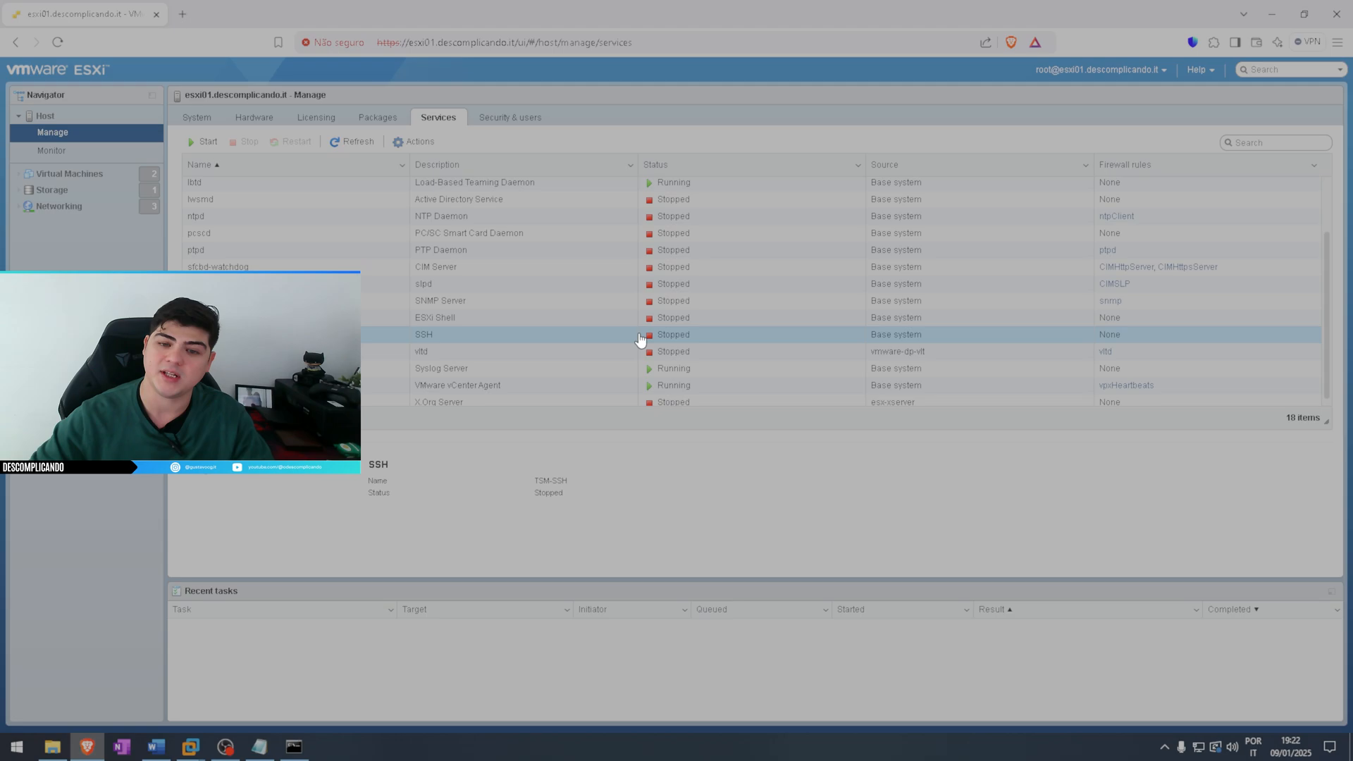
left_click(205, 142)
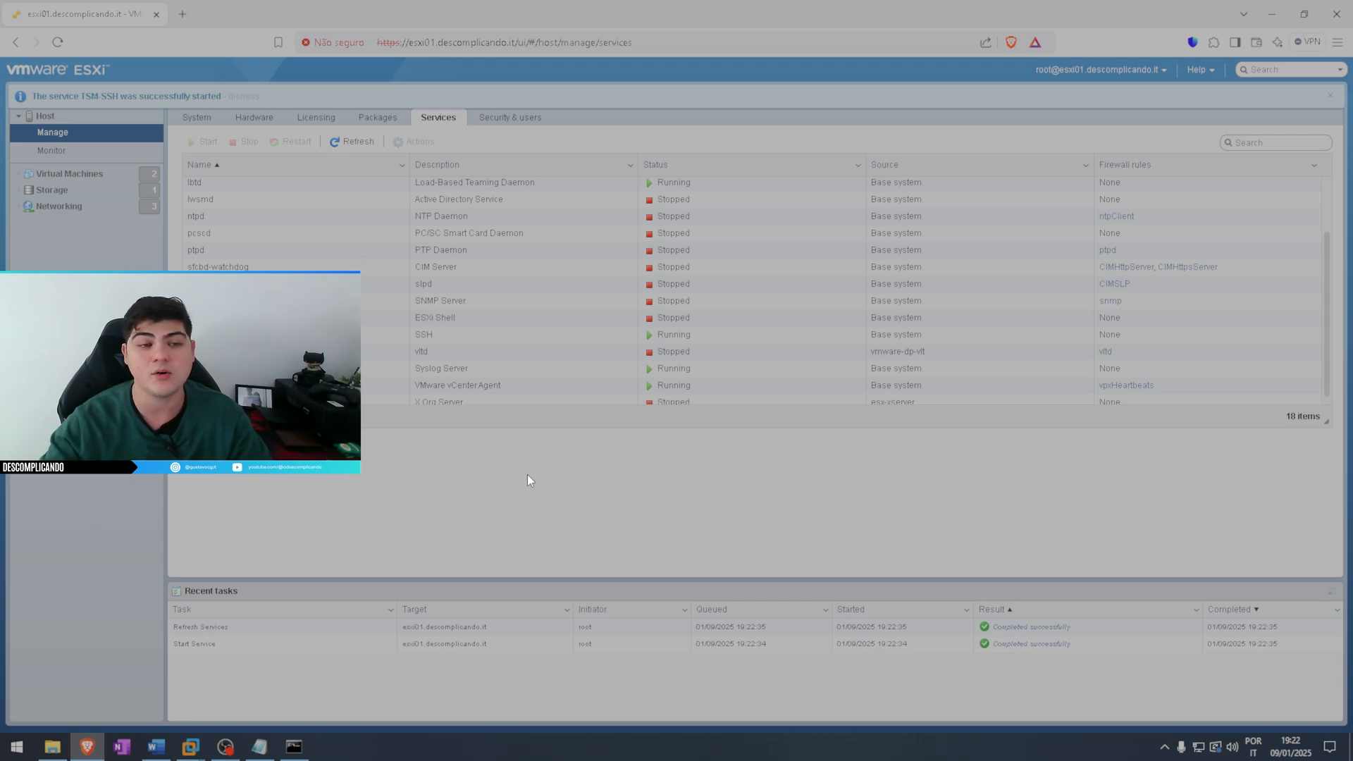
Stop the host's SSH service
scroll(534, 323, "up", 2)
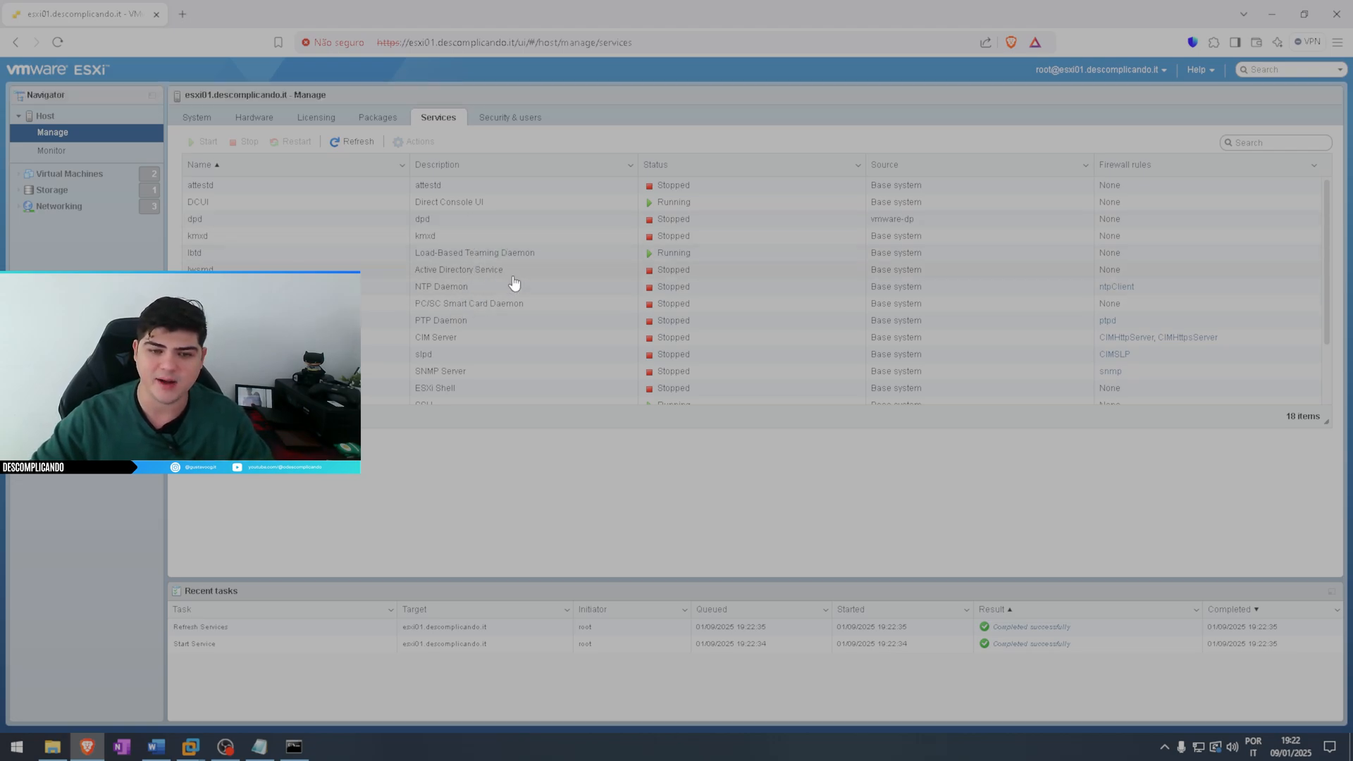
scroll(505, 296, "down", 2)
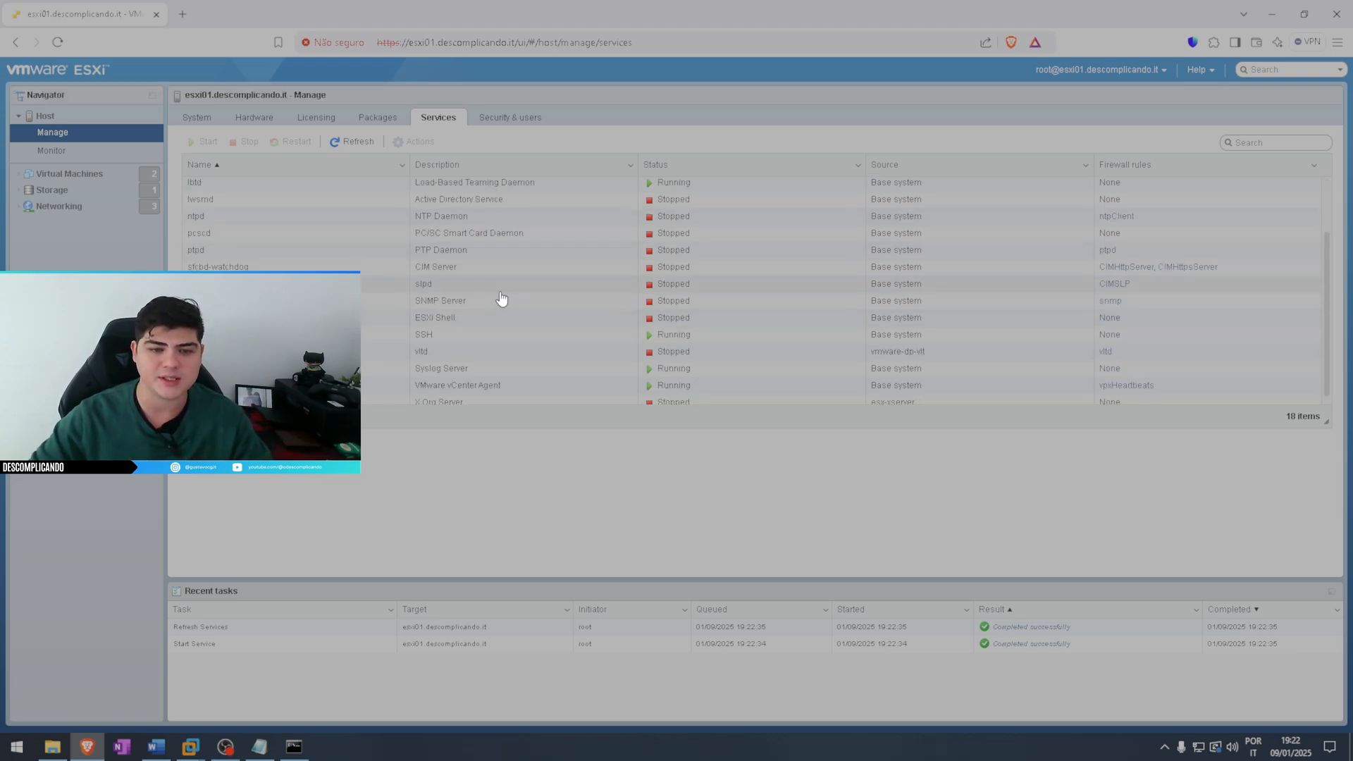
left_click(450, 336)
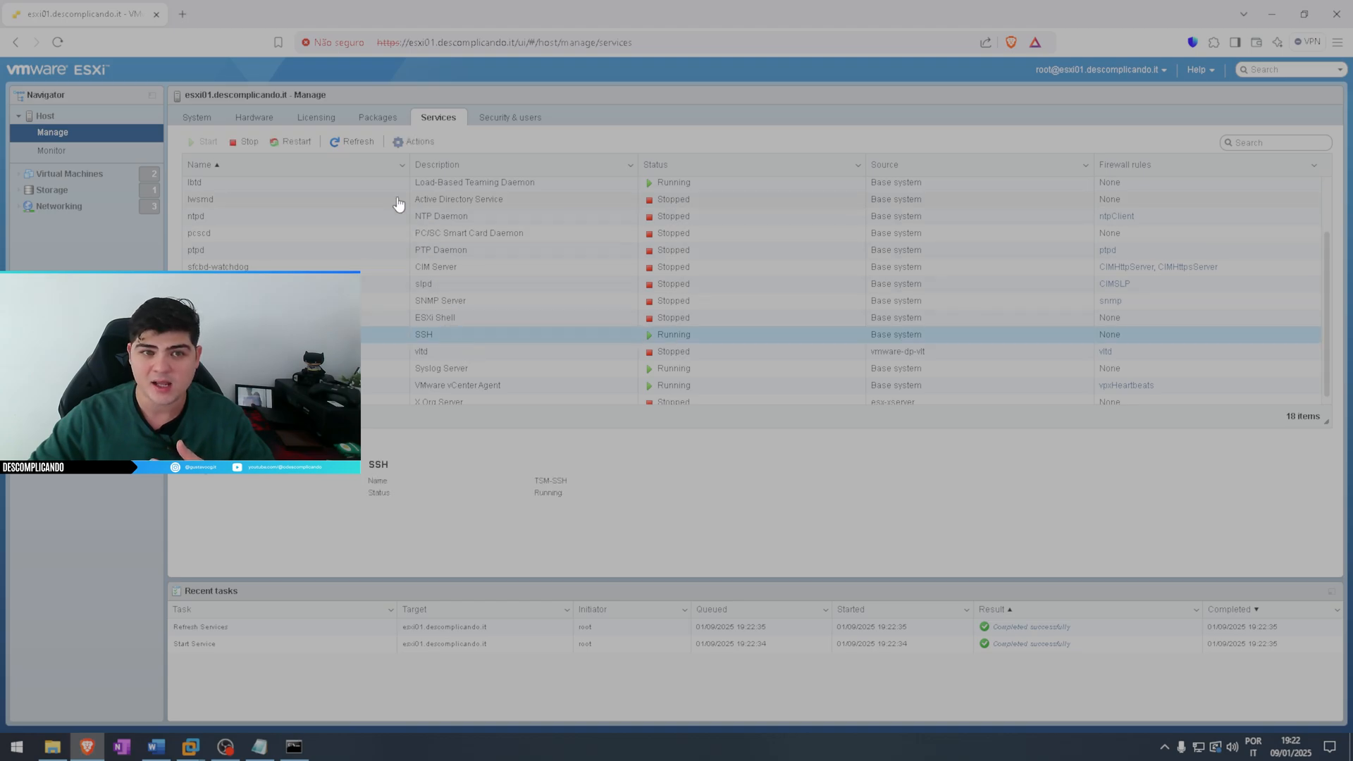
left_click(245, 141)
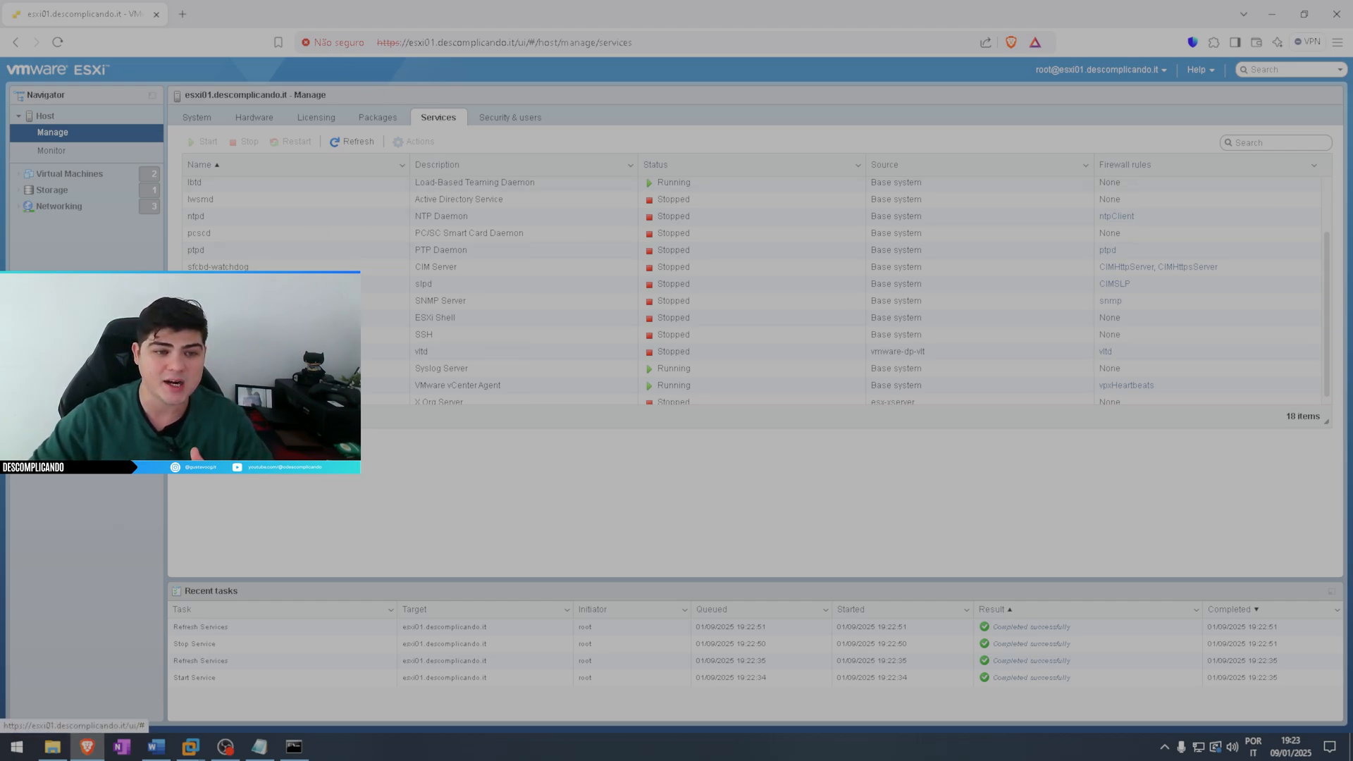
Check the available actions and startup policy options of the SSH service without changing them
left_click(451, 327)
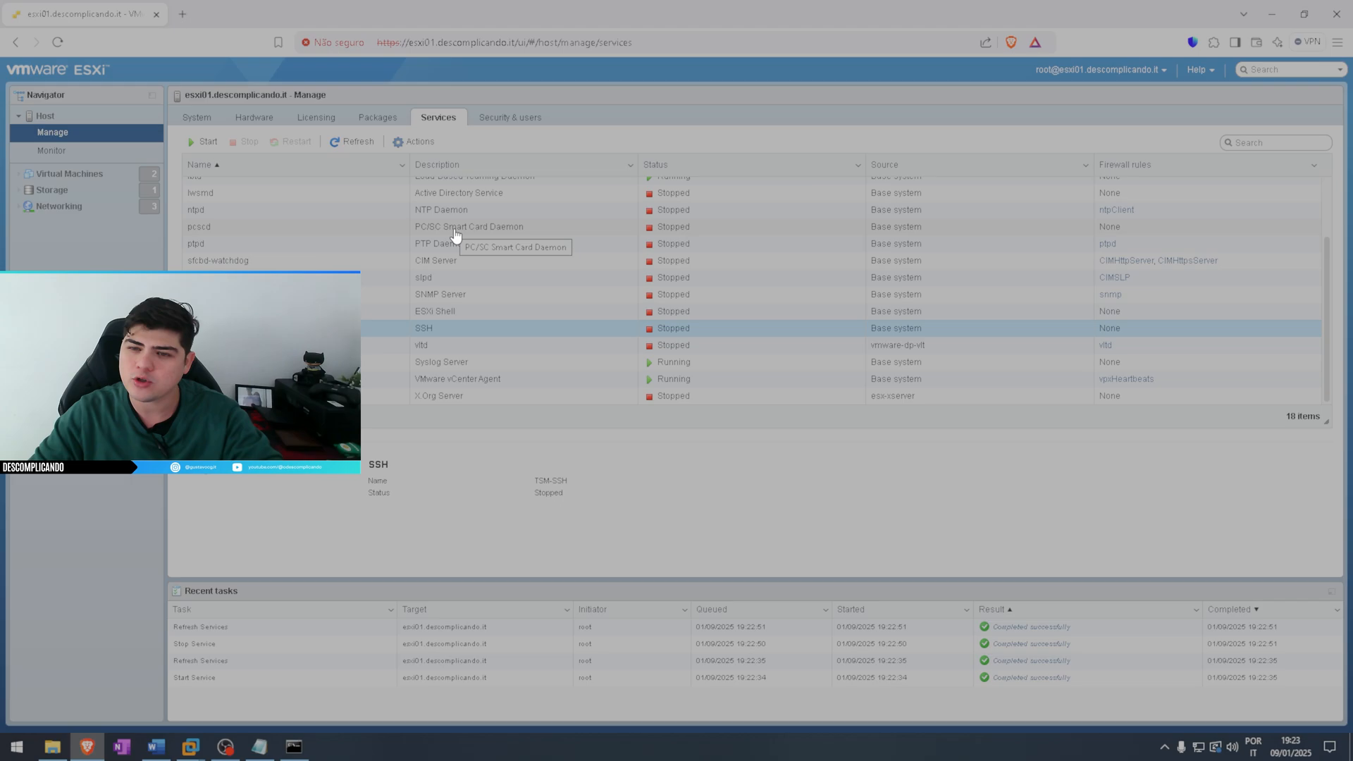
scroll(466, 212, "up", 2)
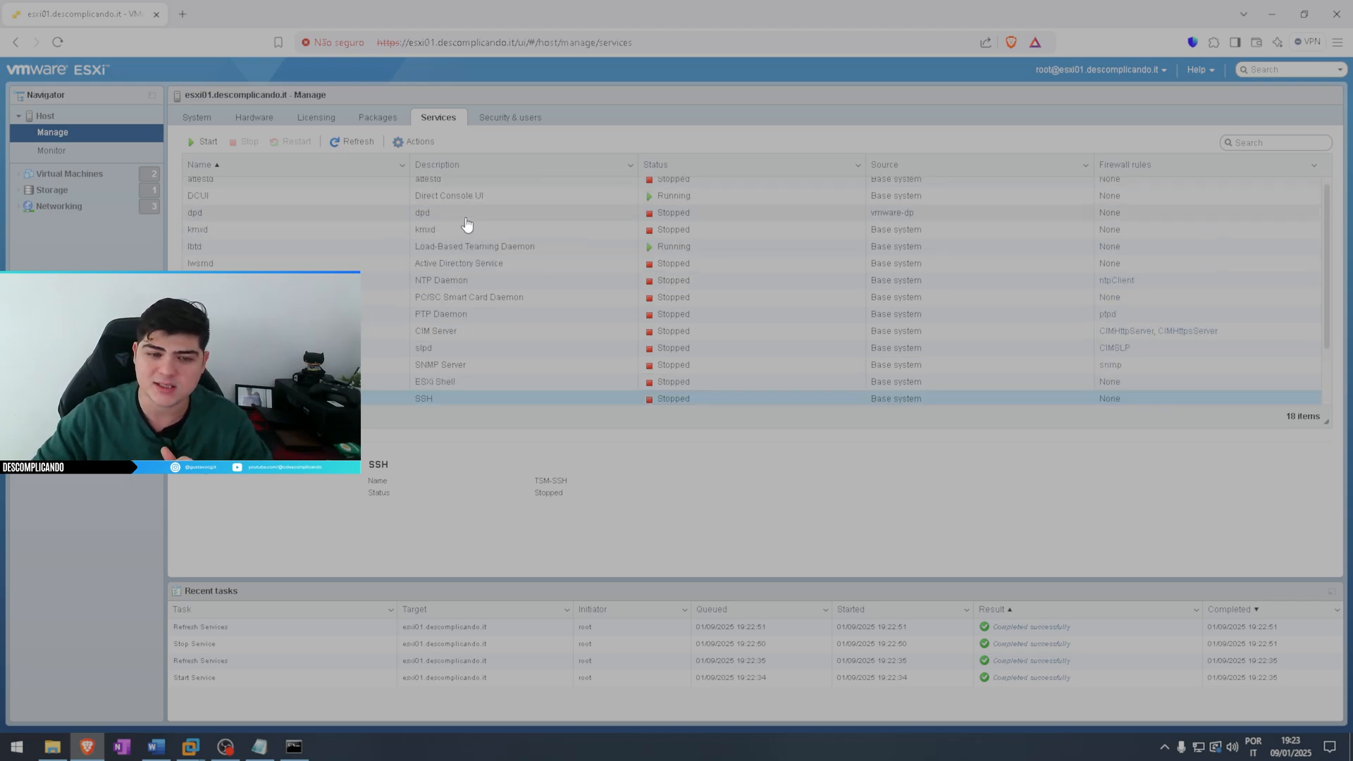
scroll(467, 224, "down", 2)
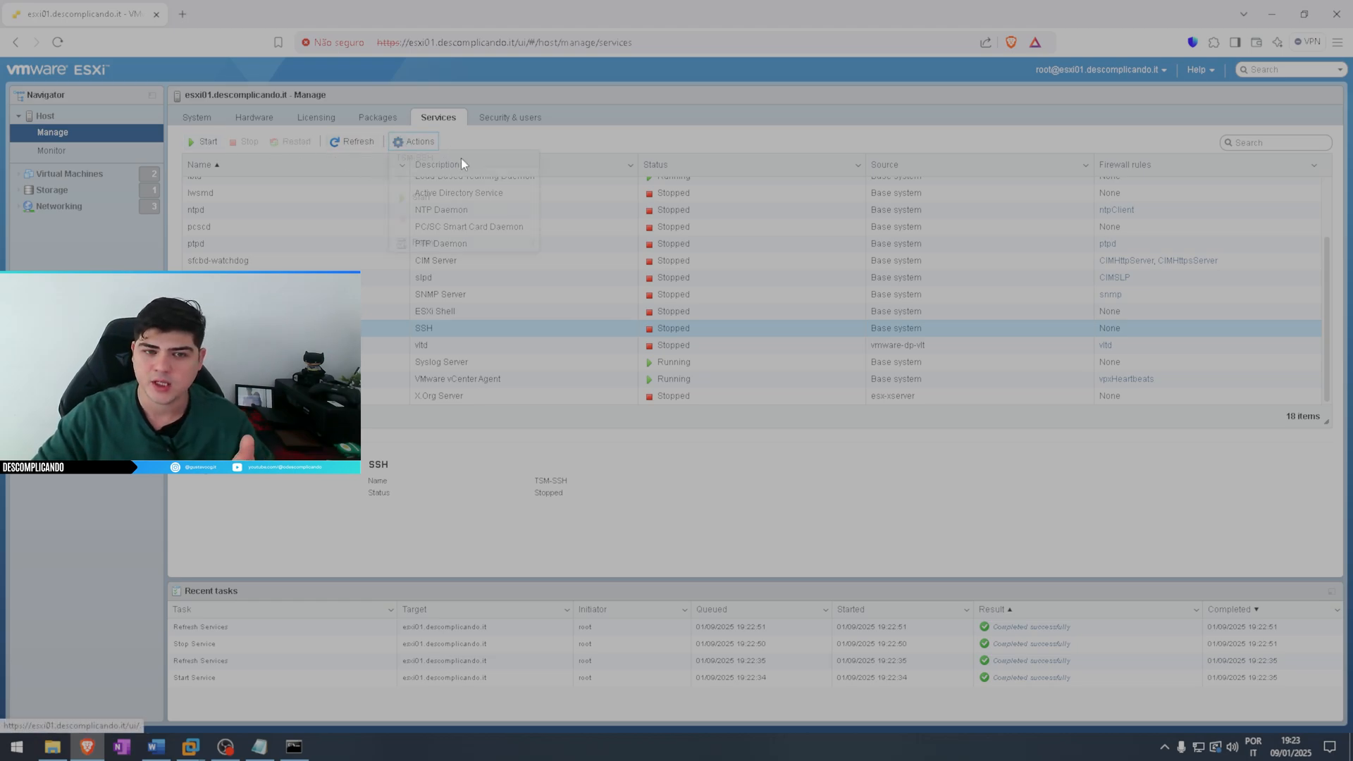
left_click(419, 143)
mouse_move(437, 242)
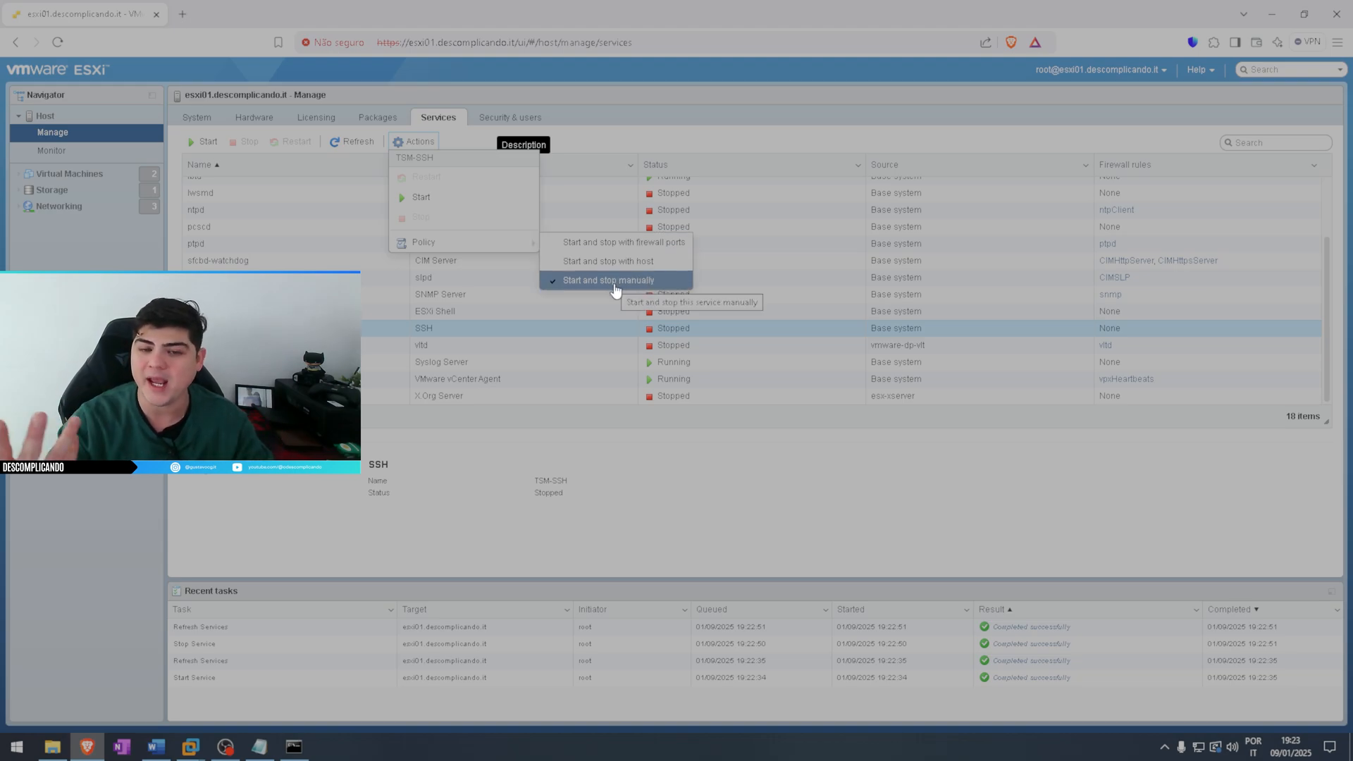
left_click(582, 129)
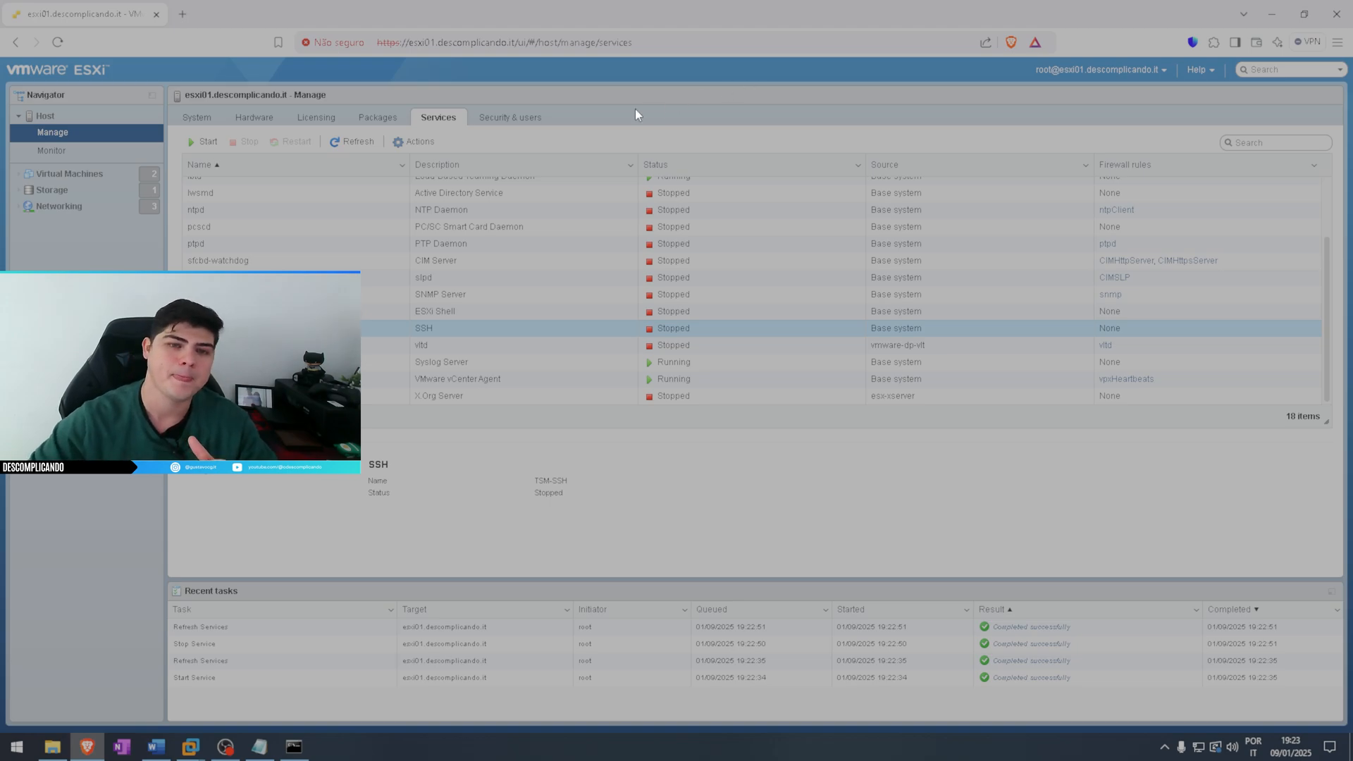
Open the acceptance level settings for editing in the host's security and user management
left_click(522, 121)
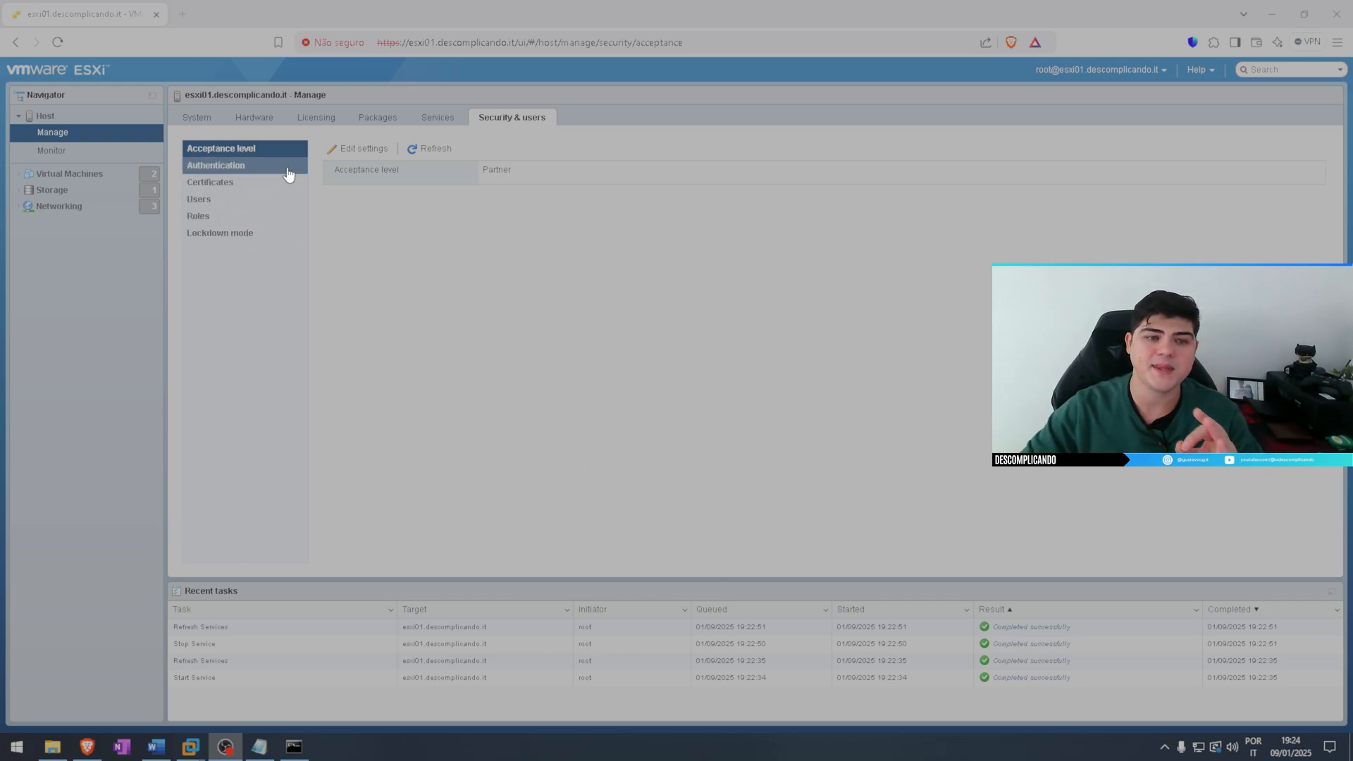
left_click(364, 154)
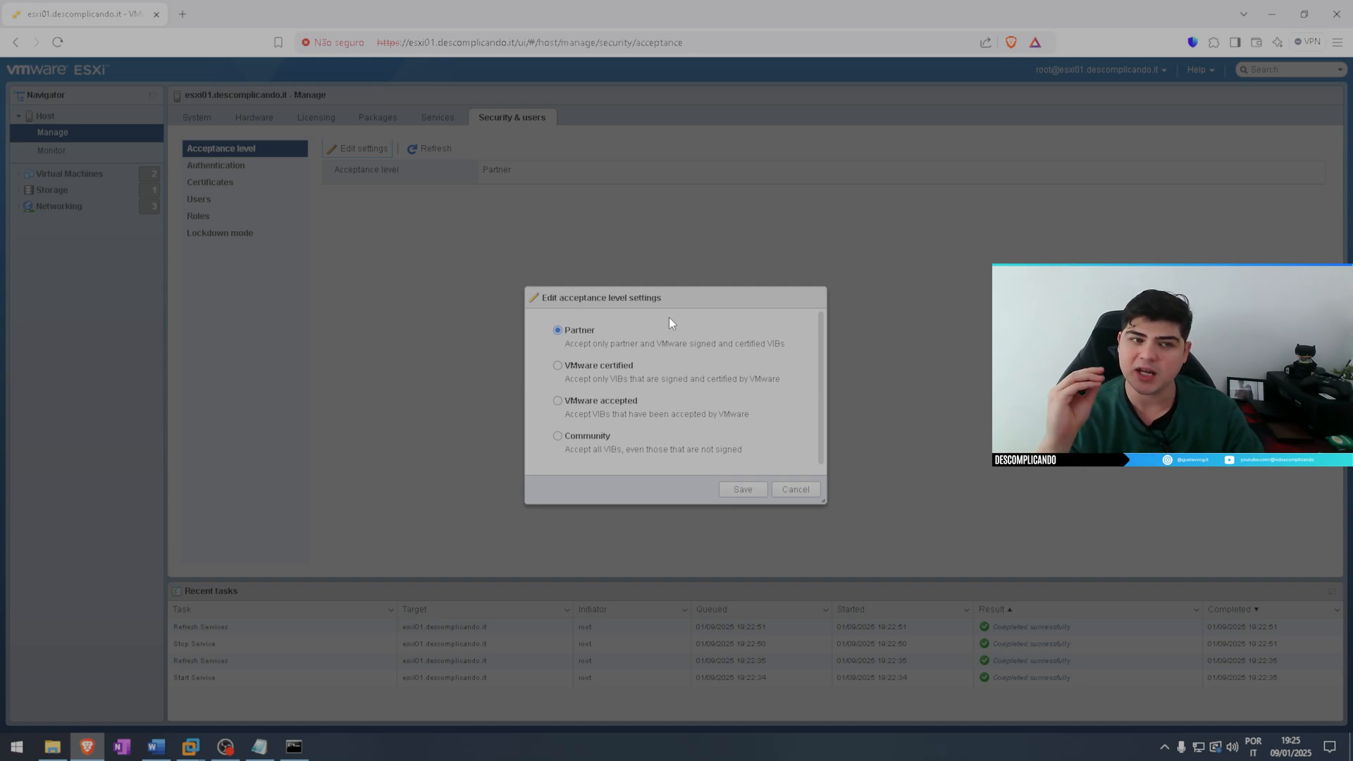
Search the web in a new tab for "vmware esxi versions" and examine the ESXi 8.0 releases in Broadcom's build numbers article
left_click(182, 14)
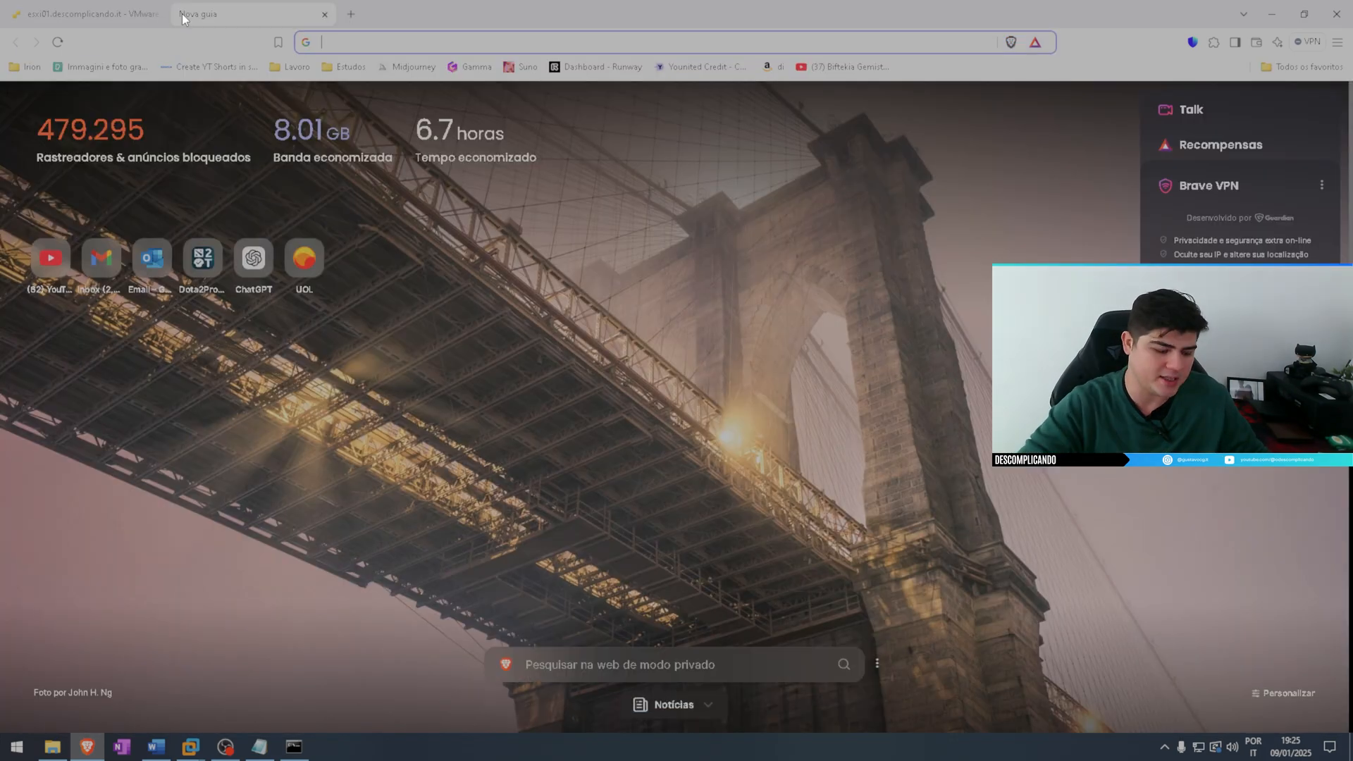
type("vmware")
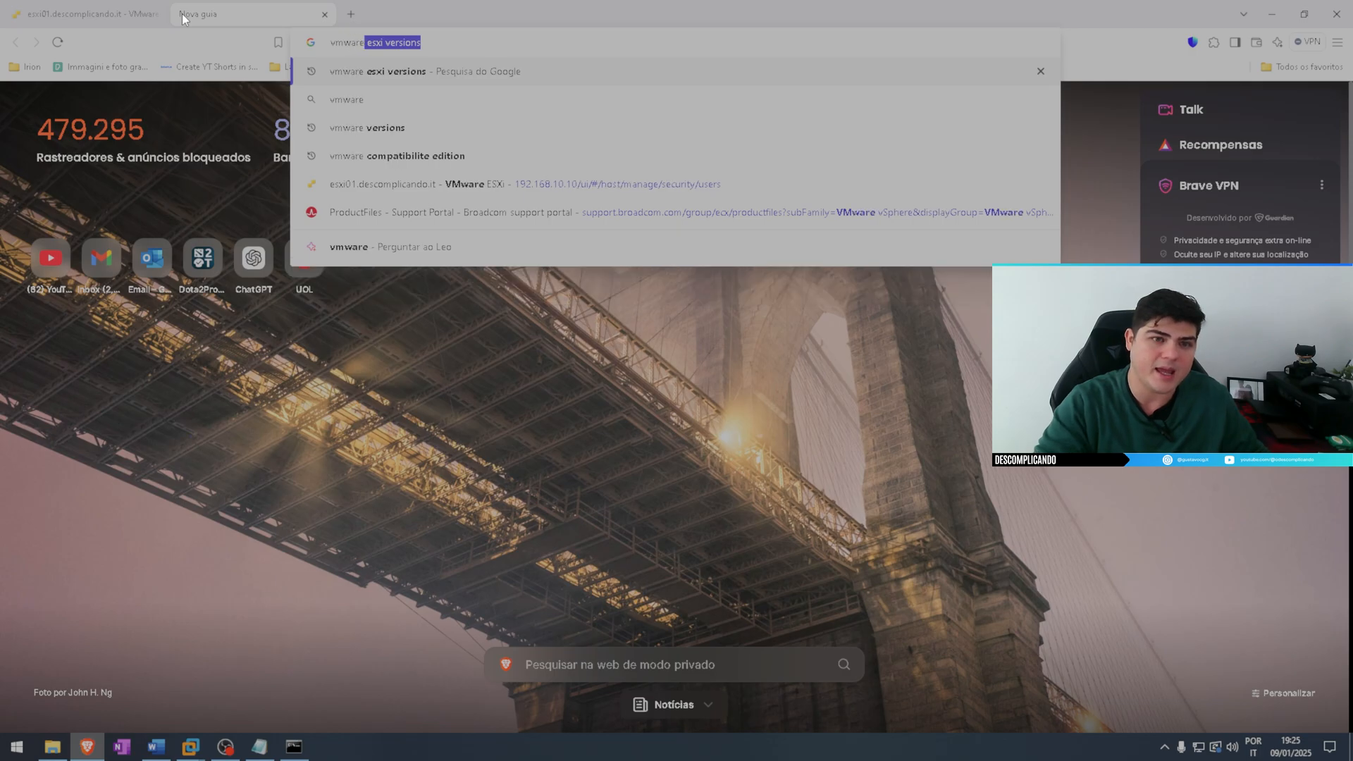
key("Return")
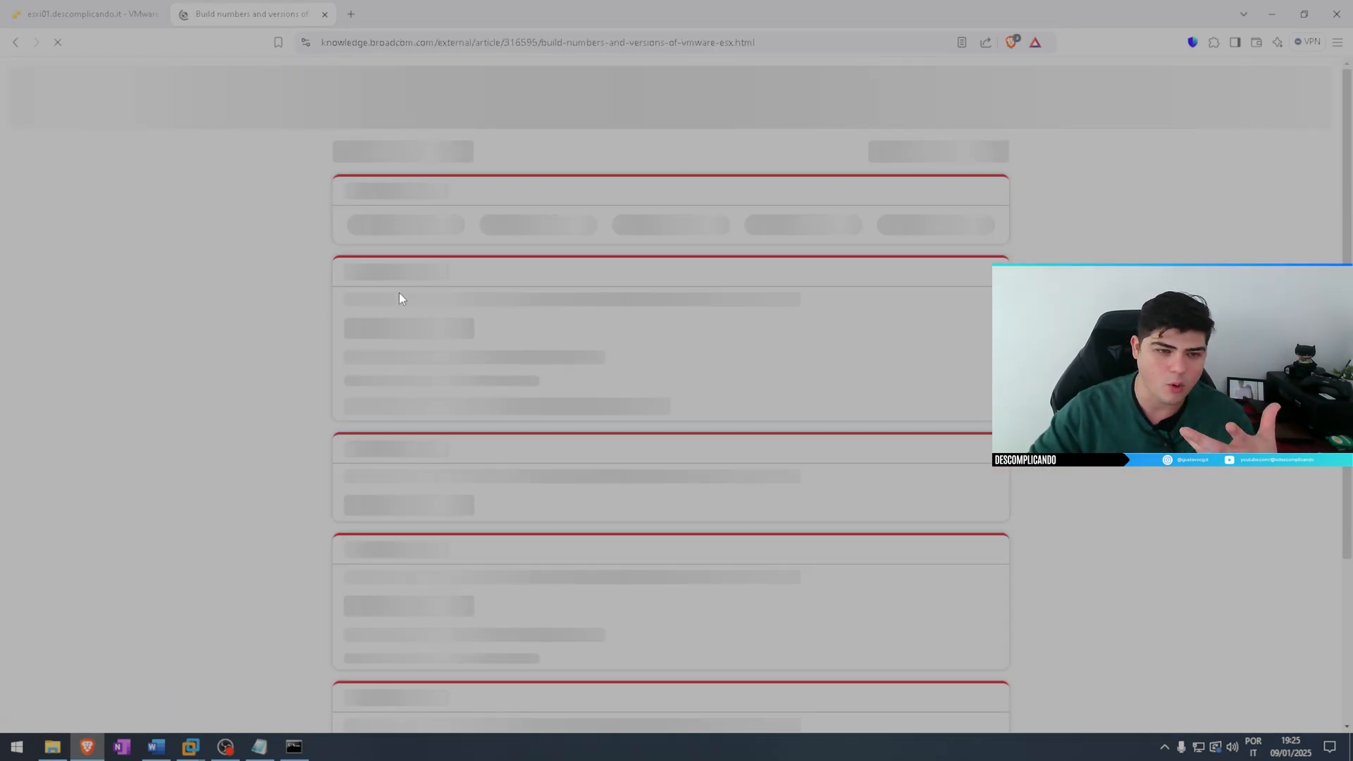
scroll(525, 342, "down", 6)
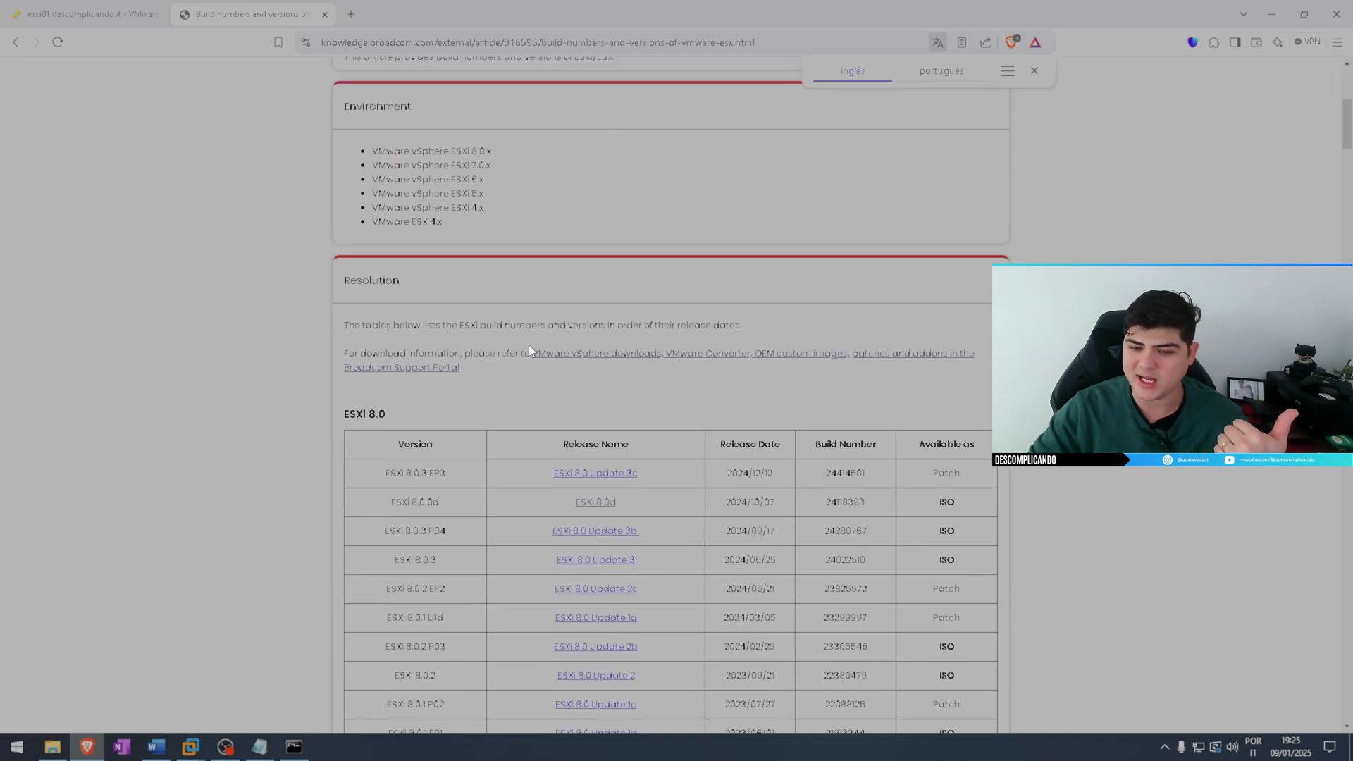
left_click_drag(932, 473, 965, 499)
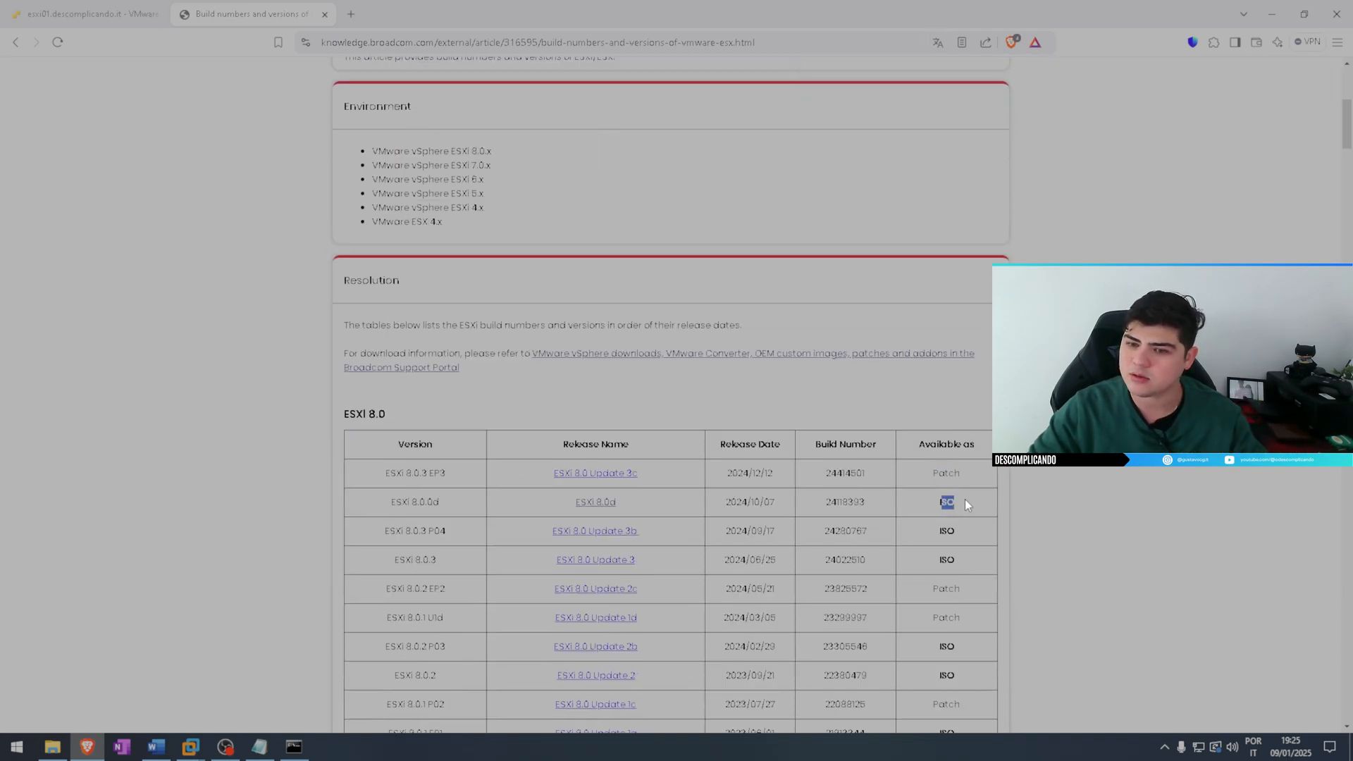
Return to the ESXi host's acceptance level settings and save them with Partner selected
left_click(86, 1)
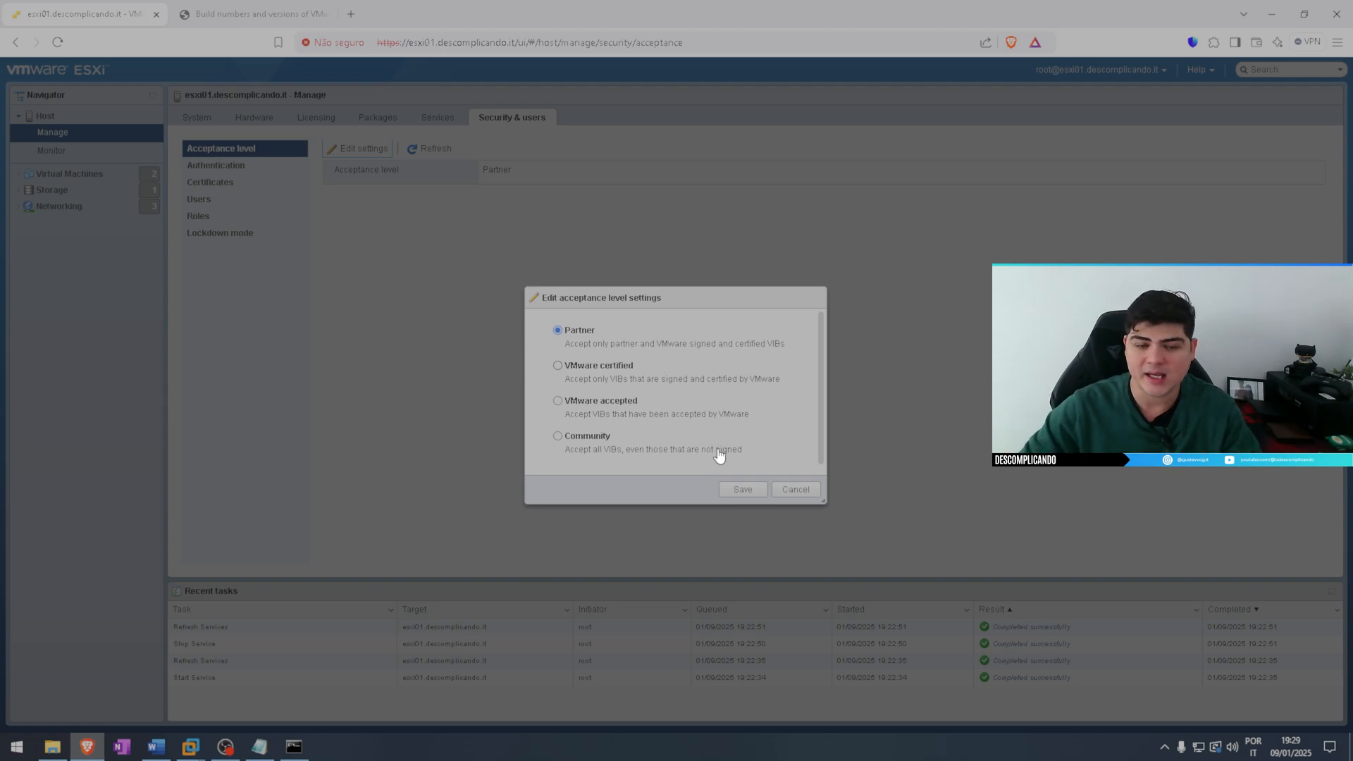
left_click(744, 492)
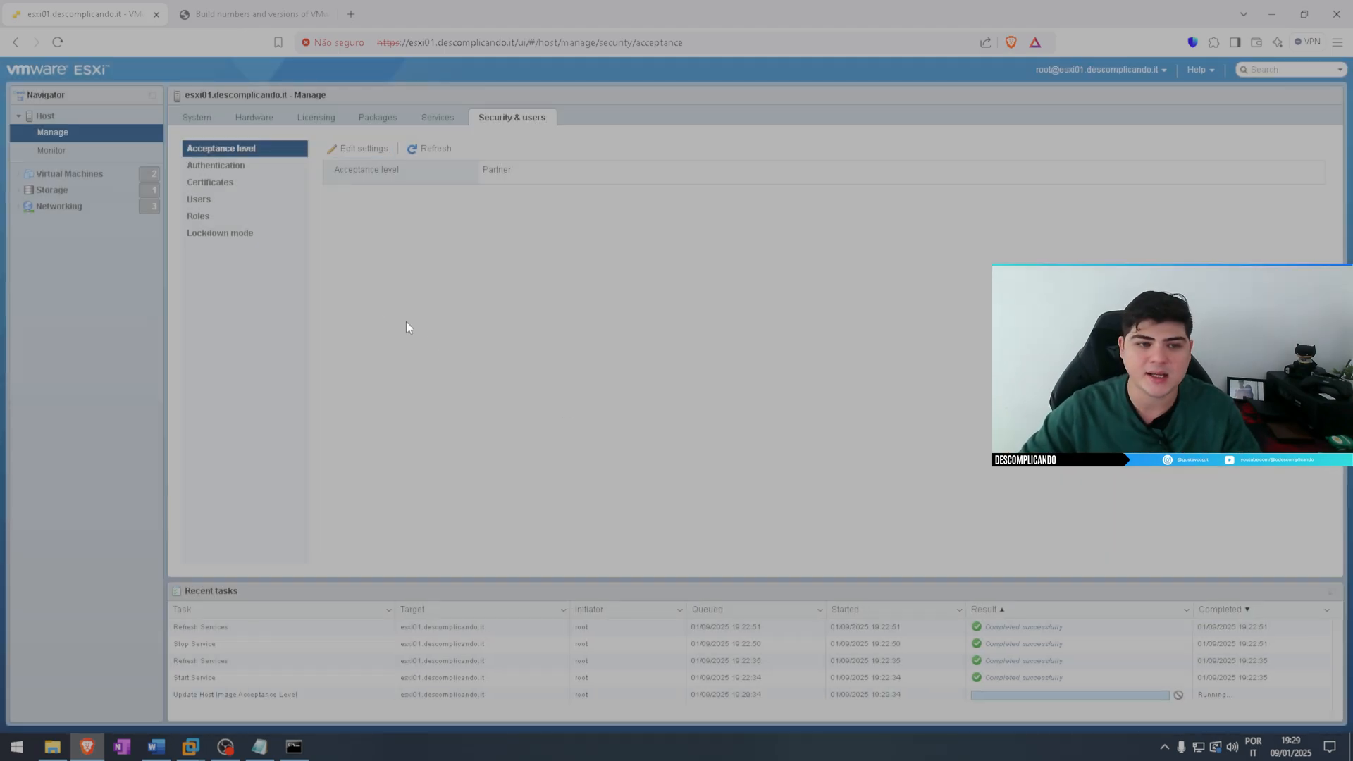
Examine the domain joining form in the host's authentication settings, and cancel it without joining a domain
left_click(237, 170)
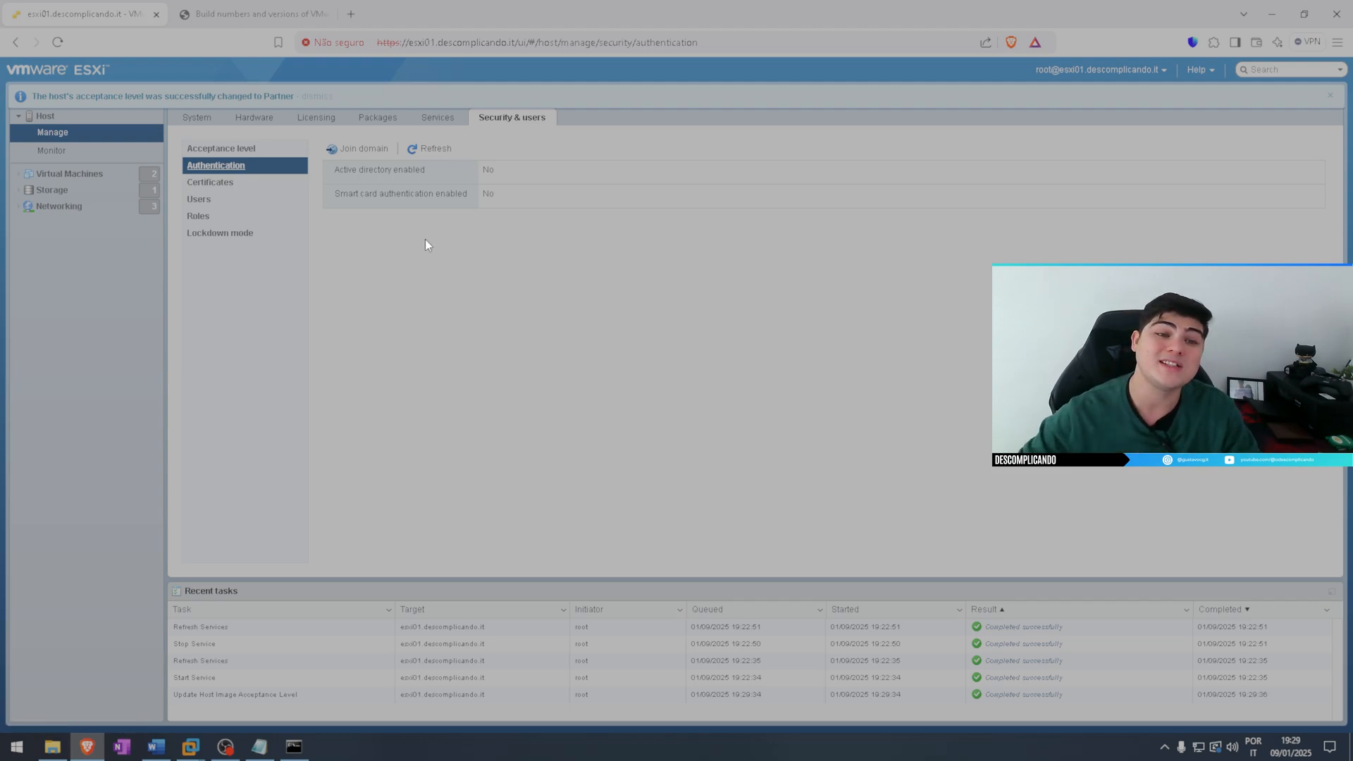
left_click(368, 148)
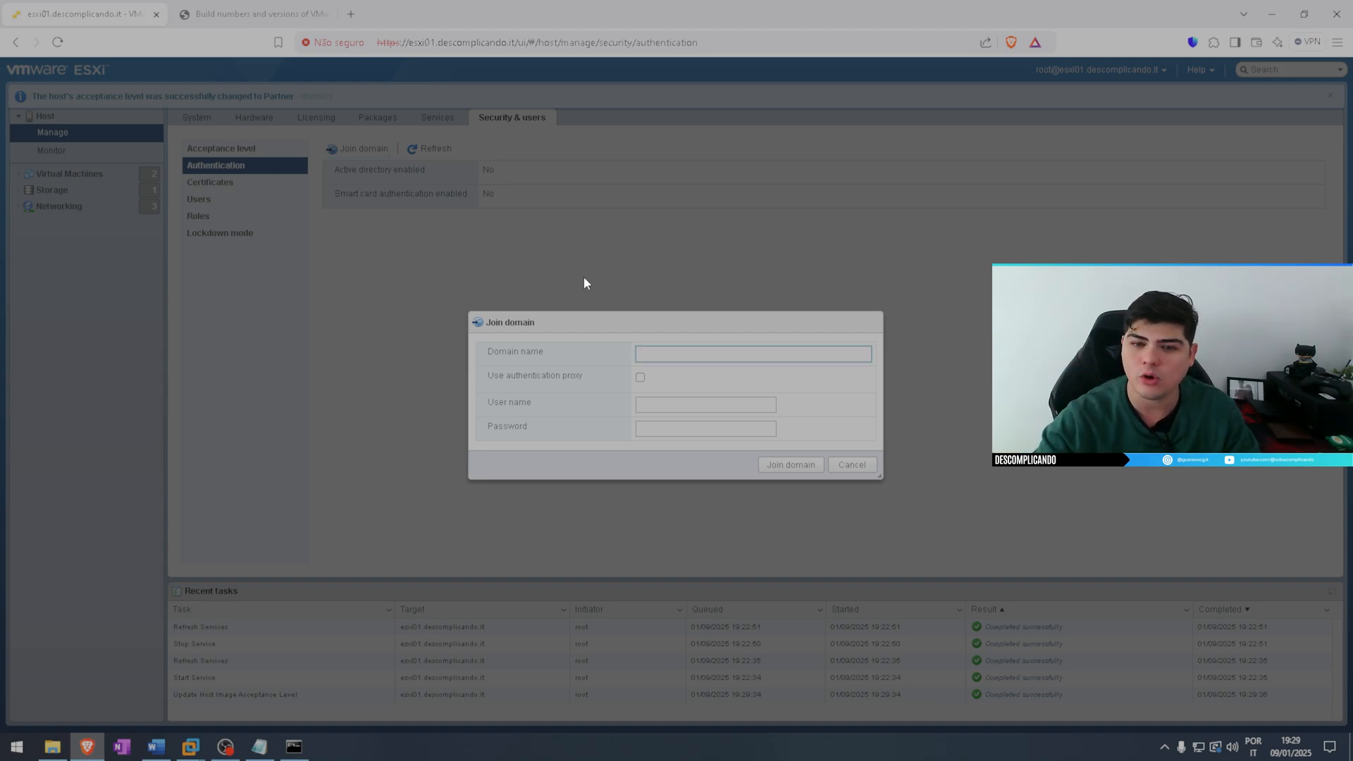
left_click(857, 466)
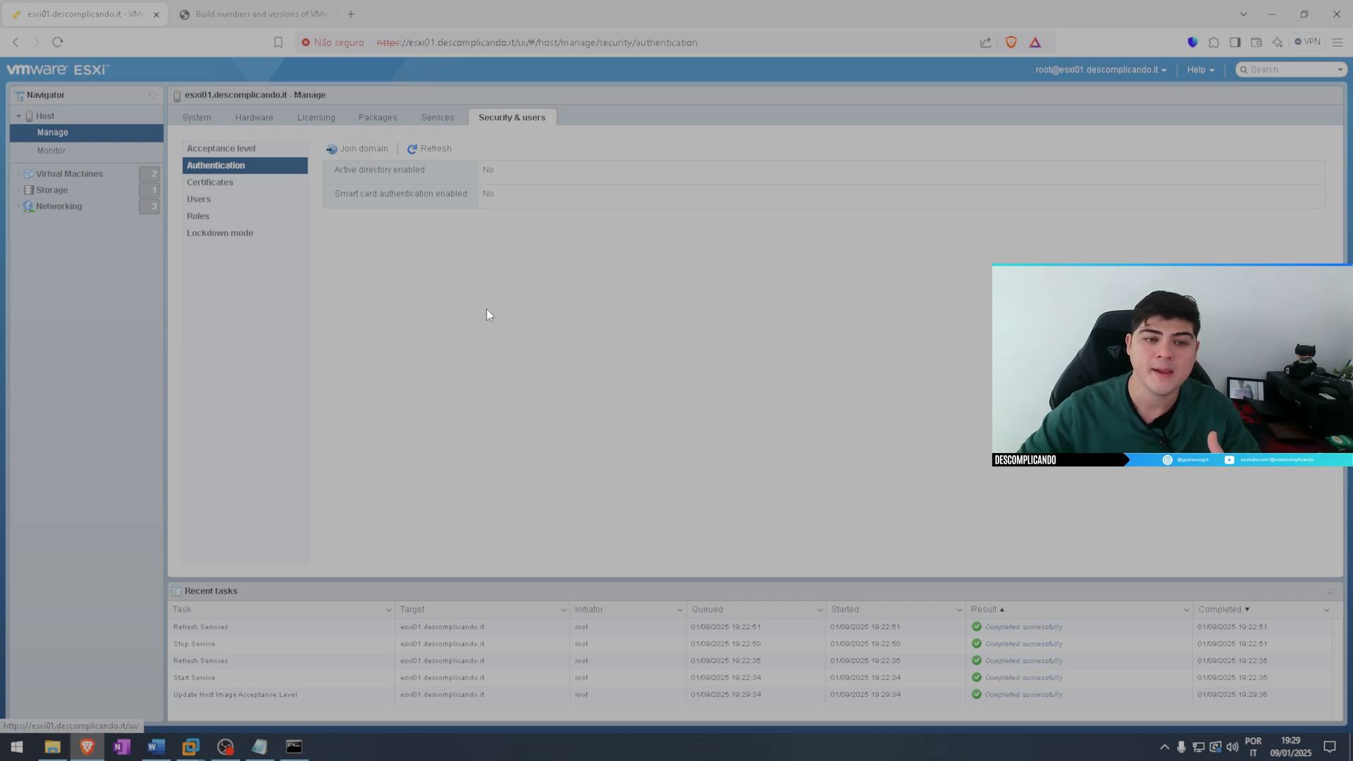
left_click(356, 149)
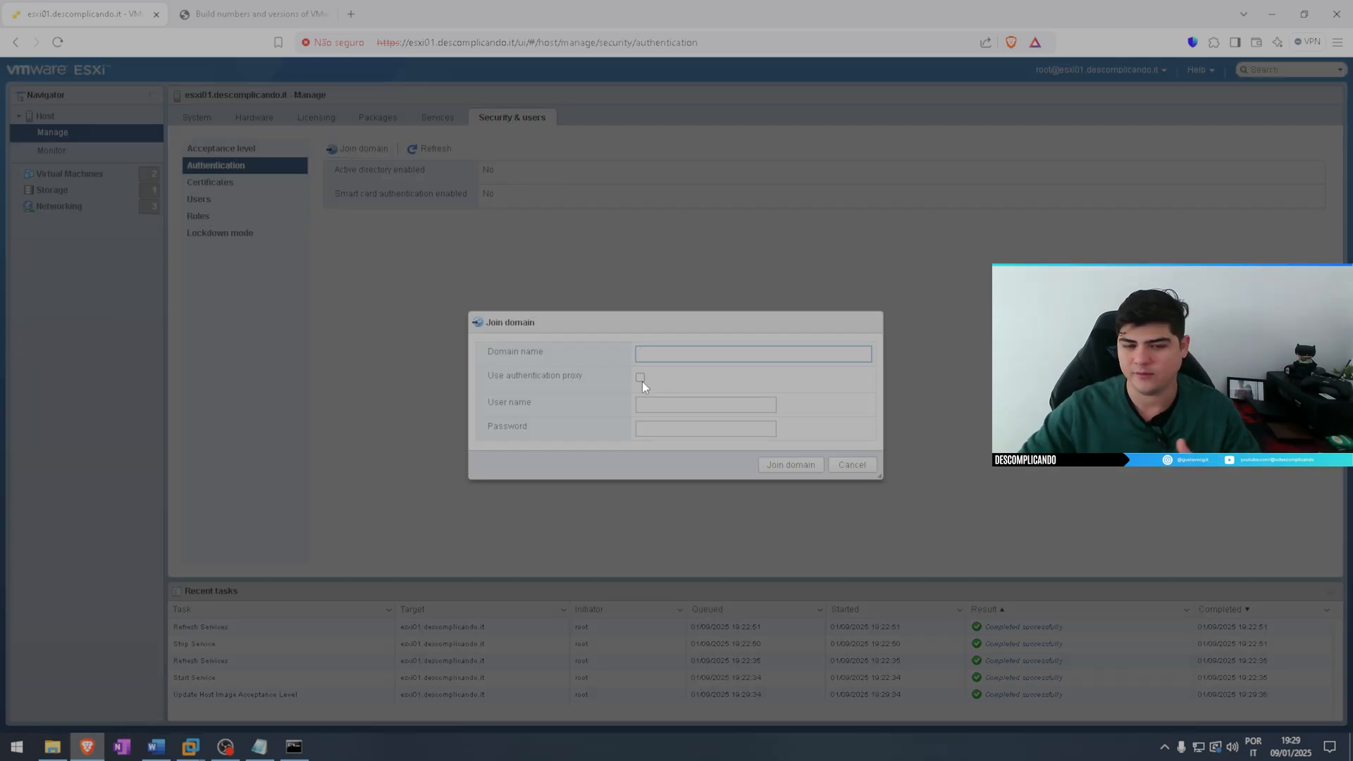
left_click(643, 404)
left_click(645, 420)
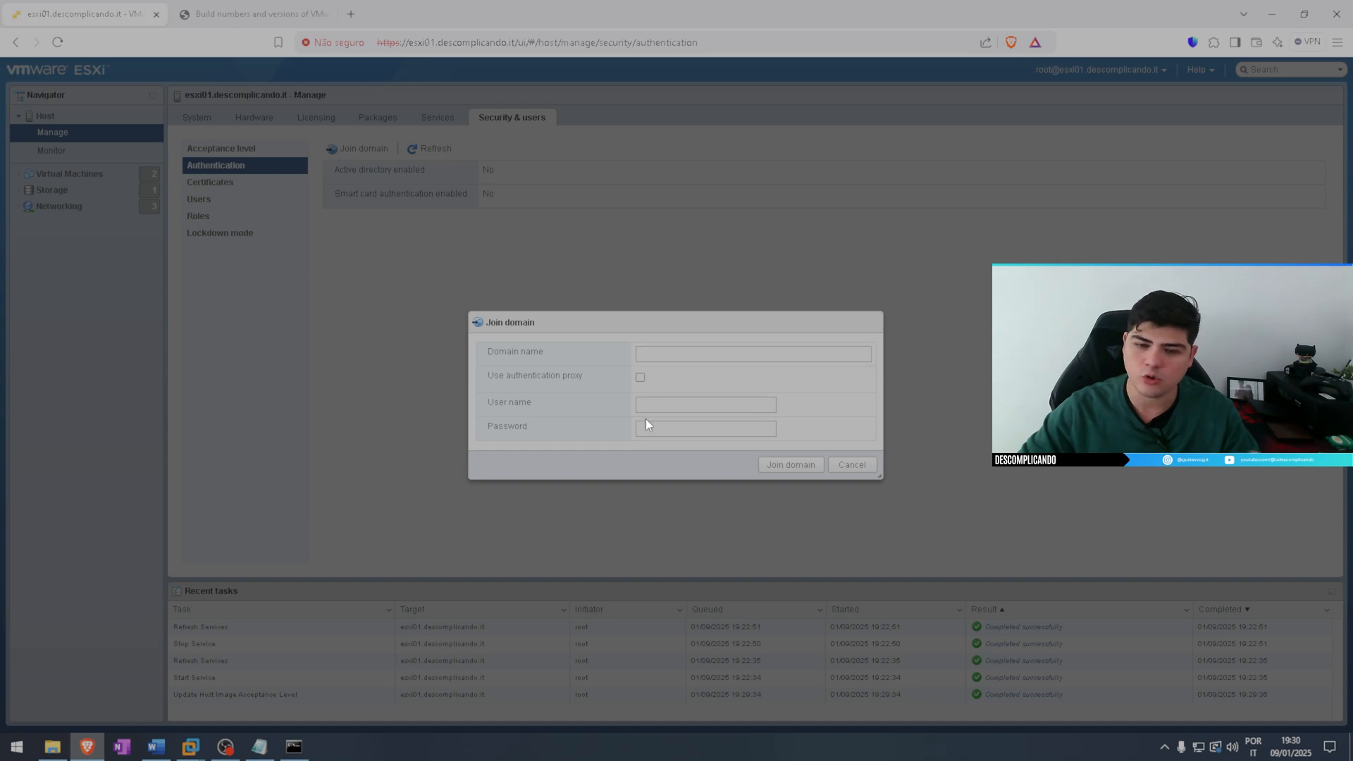
left_click(846, 471)
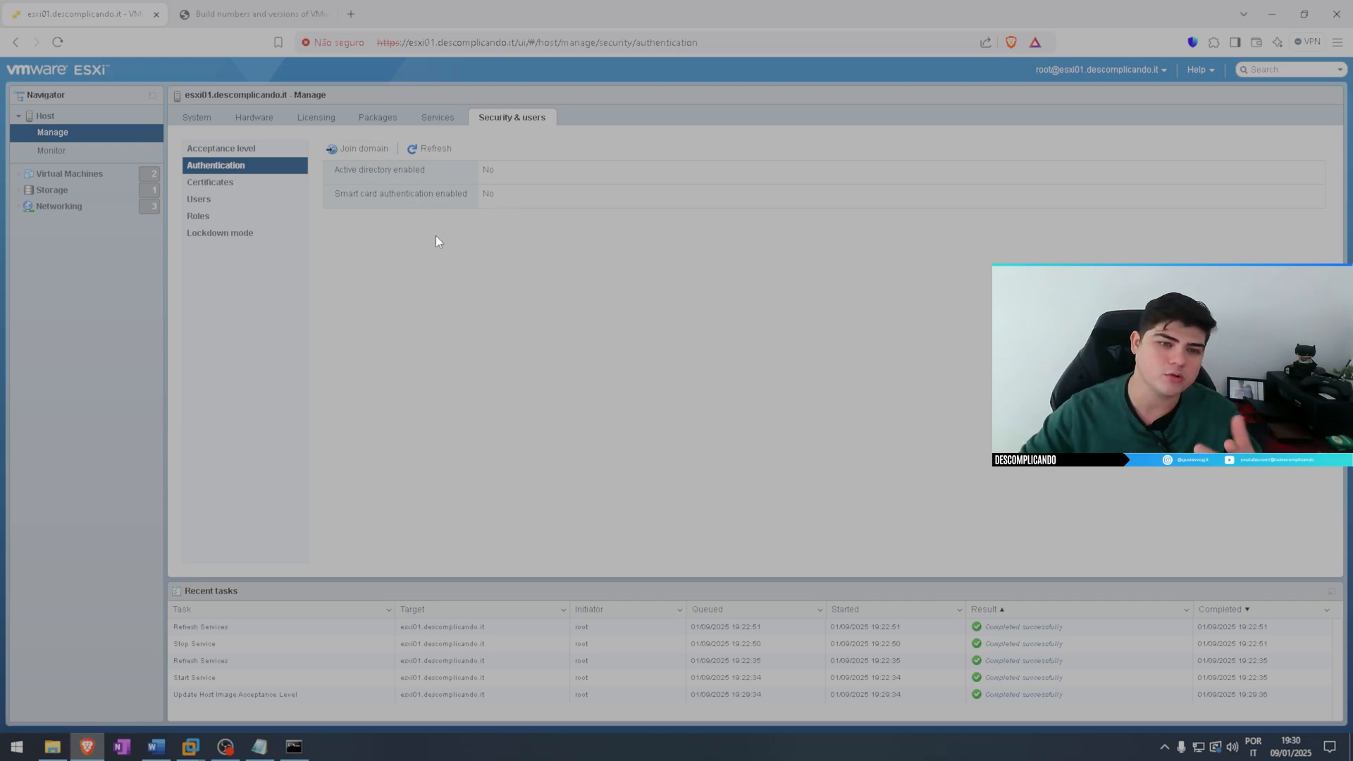
left_click(361, 148)
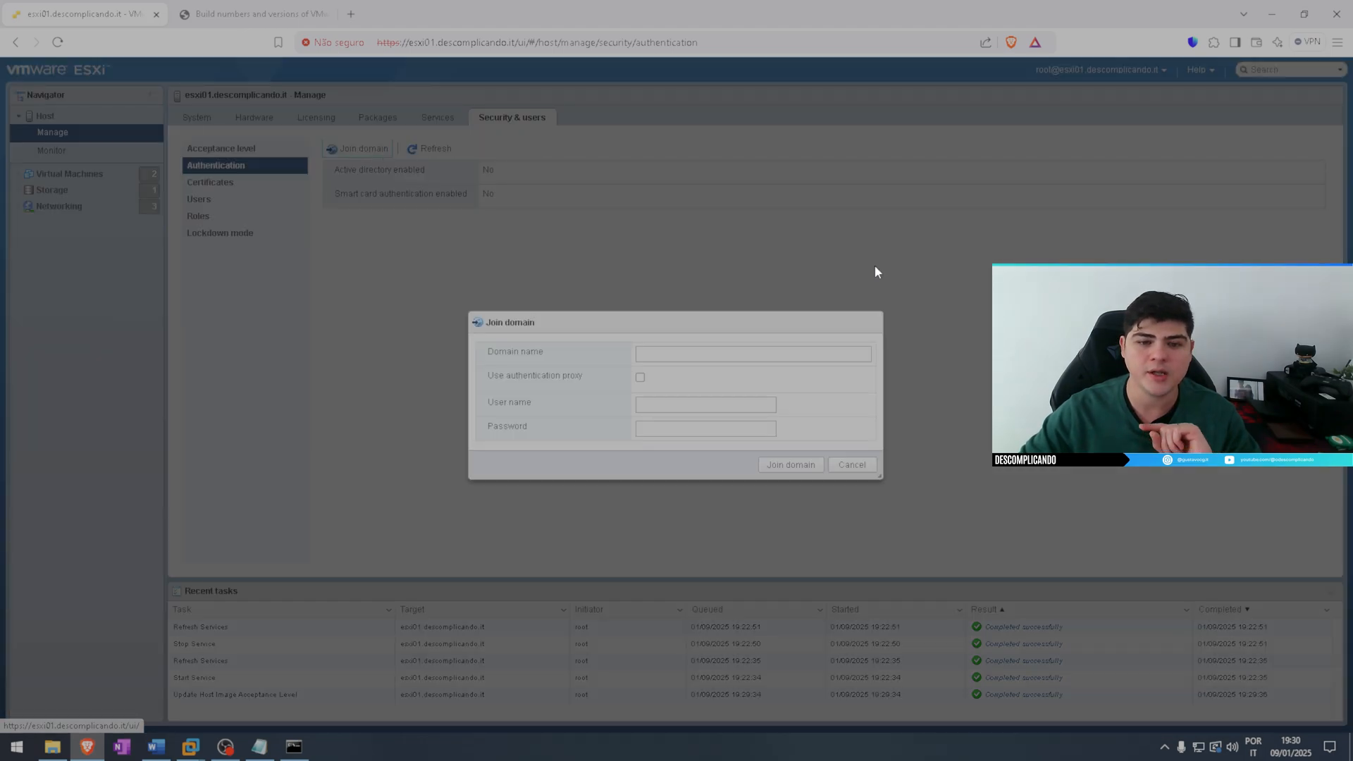
left_click(852, 465)
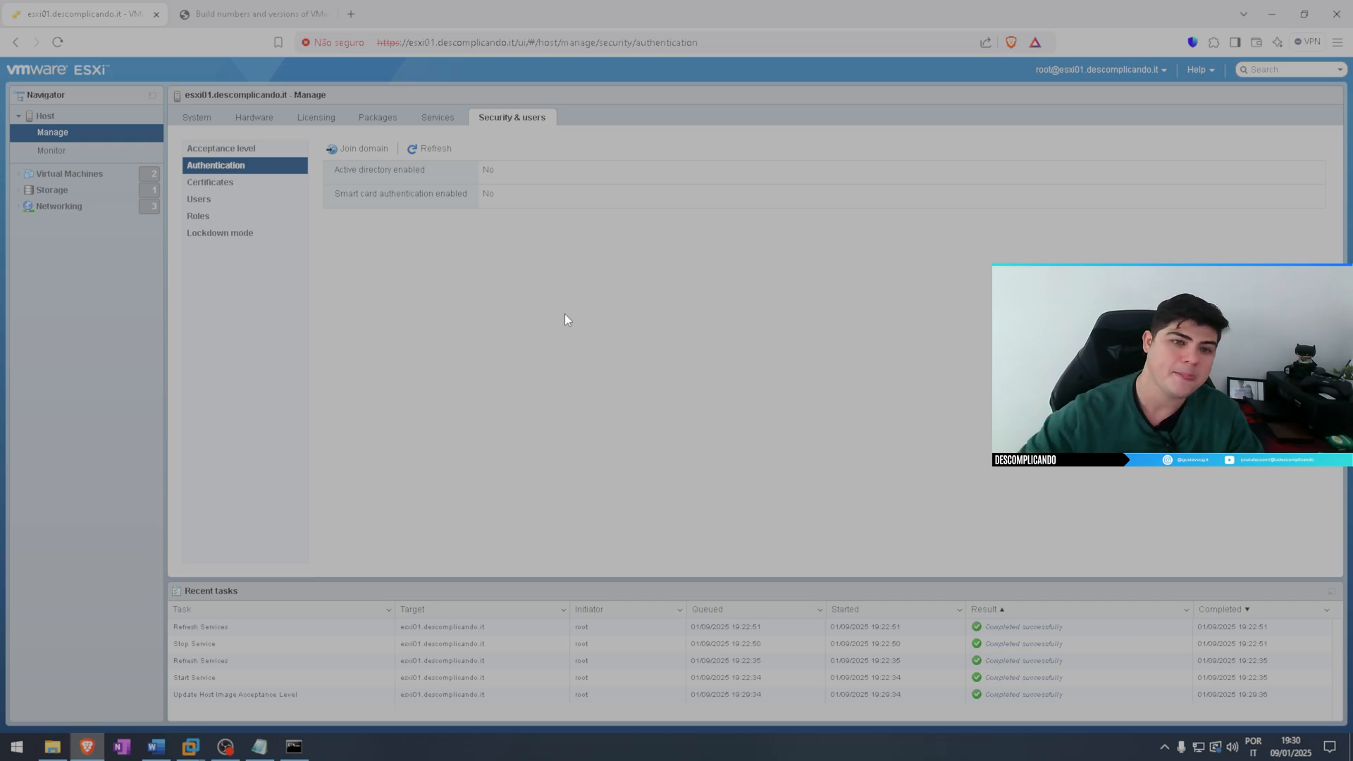
View the host's certificate details, including its validity dates
left_click(220, 189)
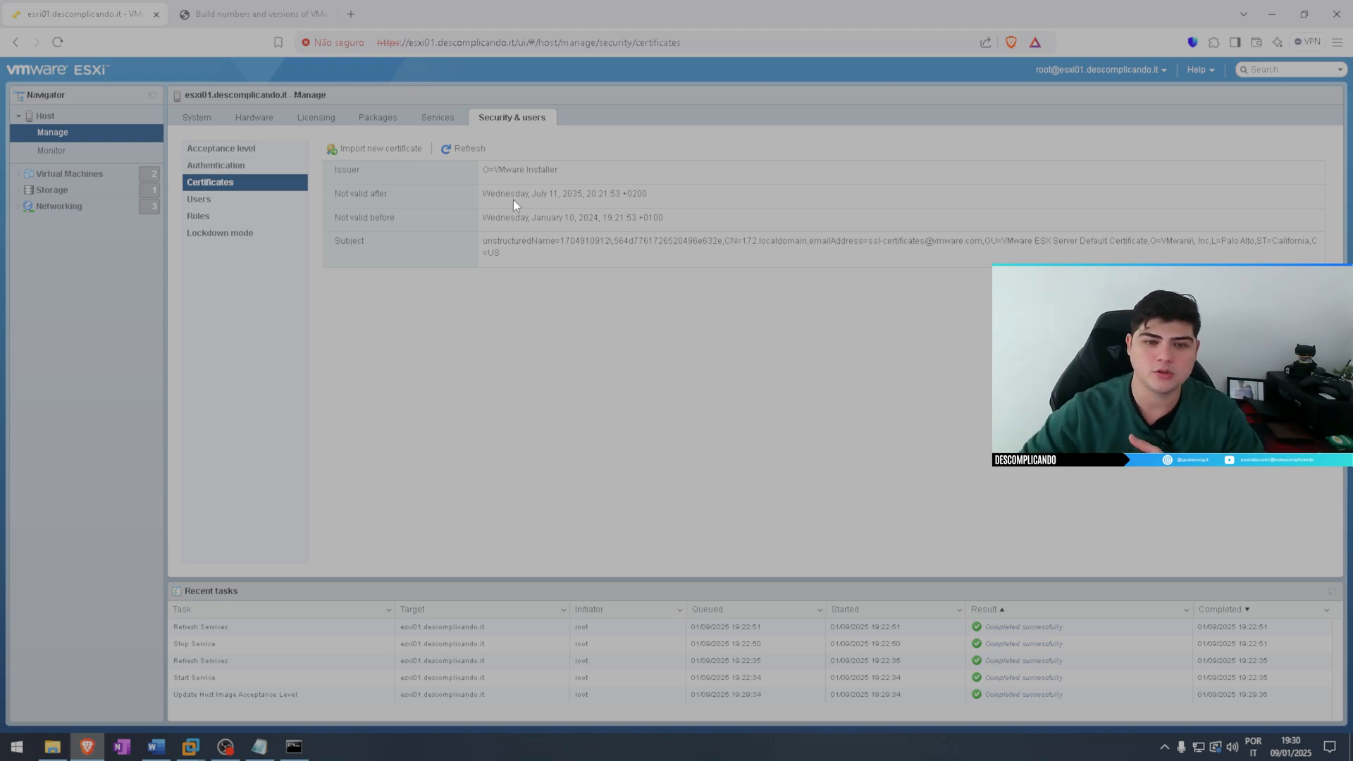
left_click_drag(541, 194, 577, 194)
left_click(630, 187)
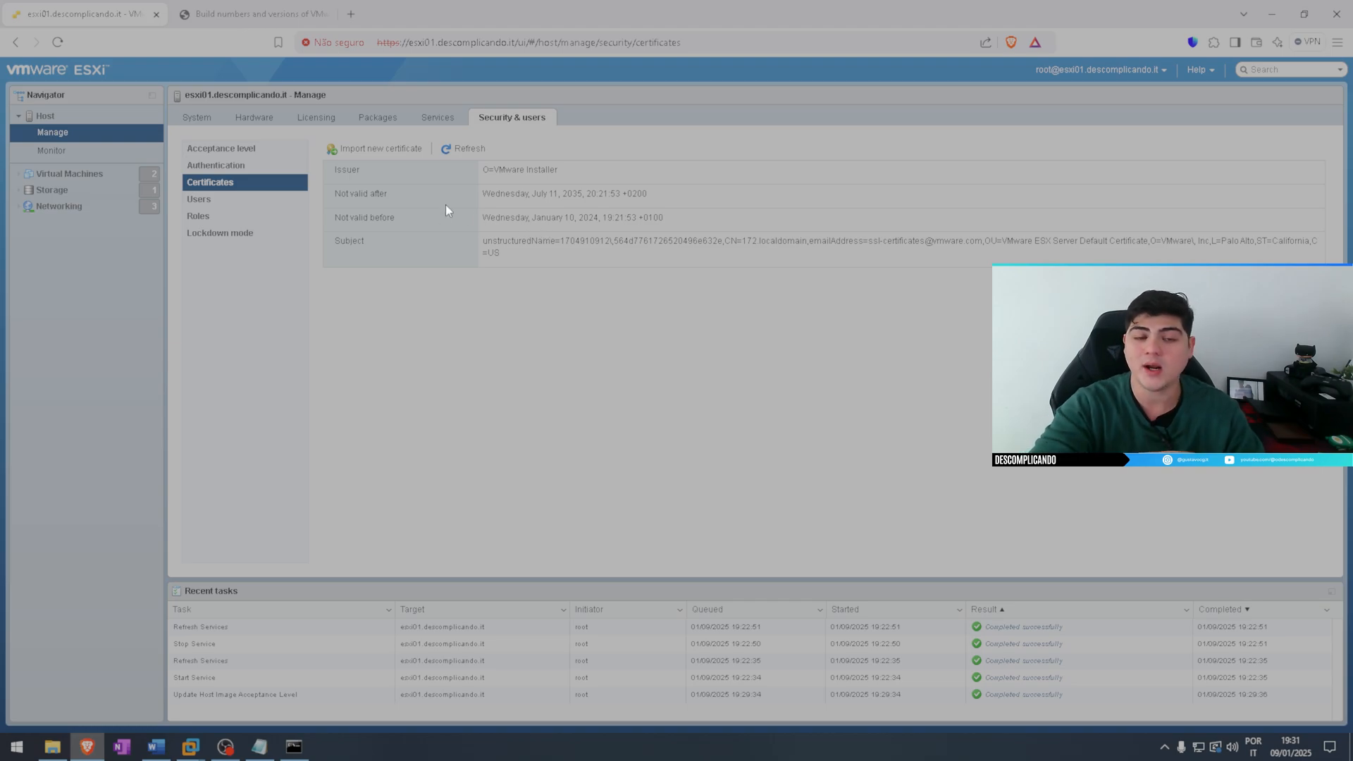
Inspect the ESXi page's HTTPS address and its connection security information in the browser
left_click(395, 42)
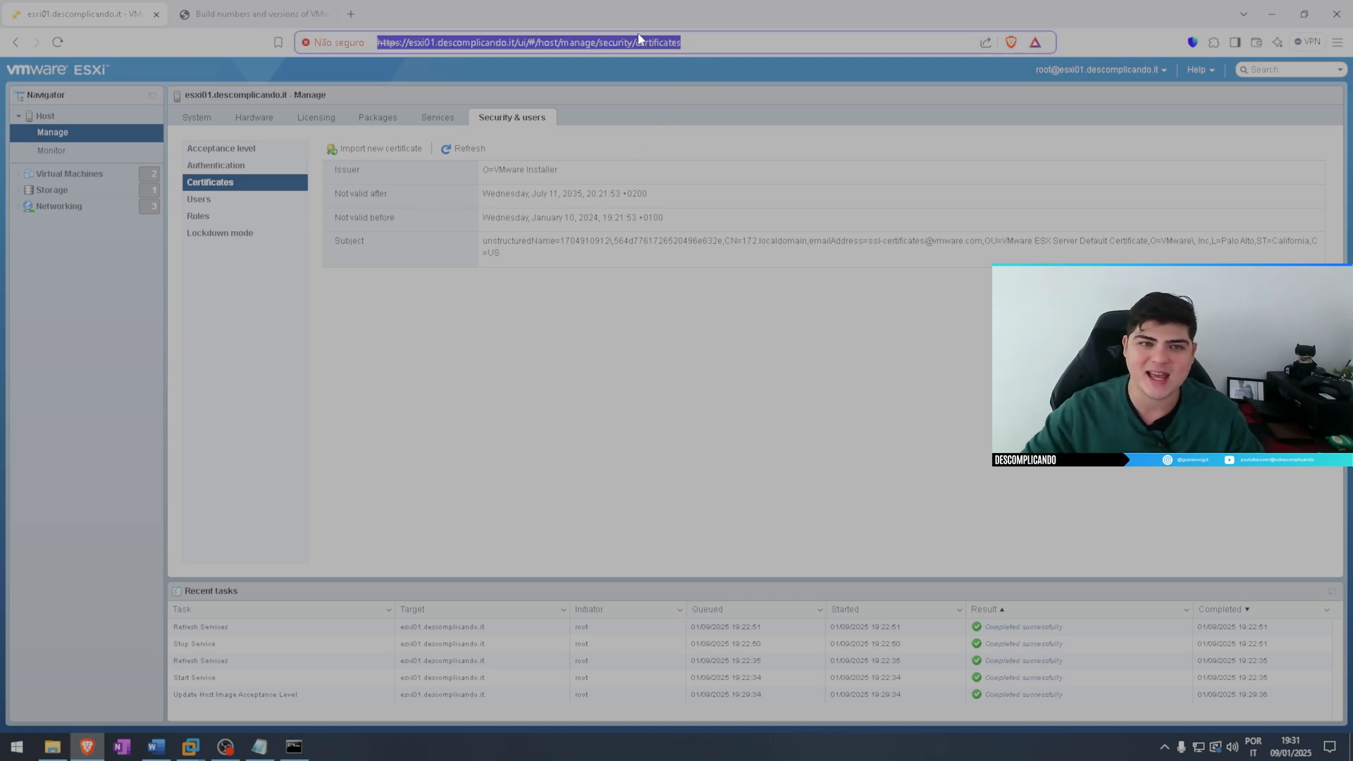
left_click(400, 42)
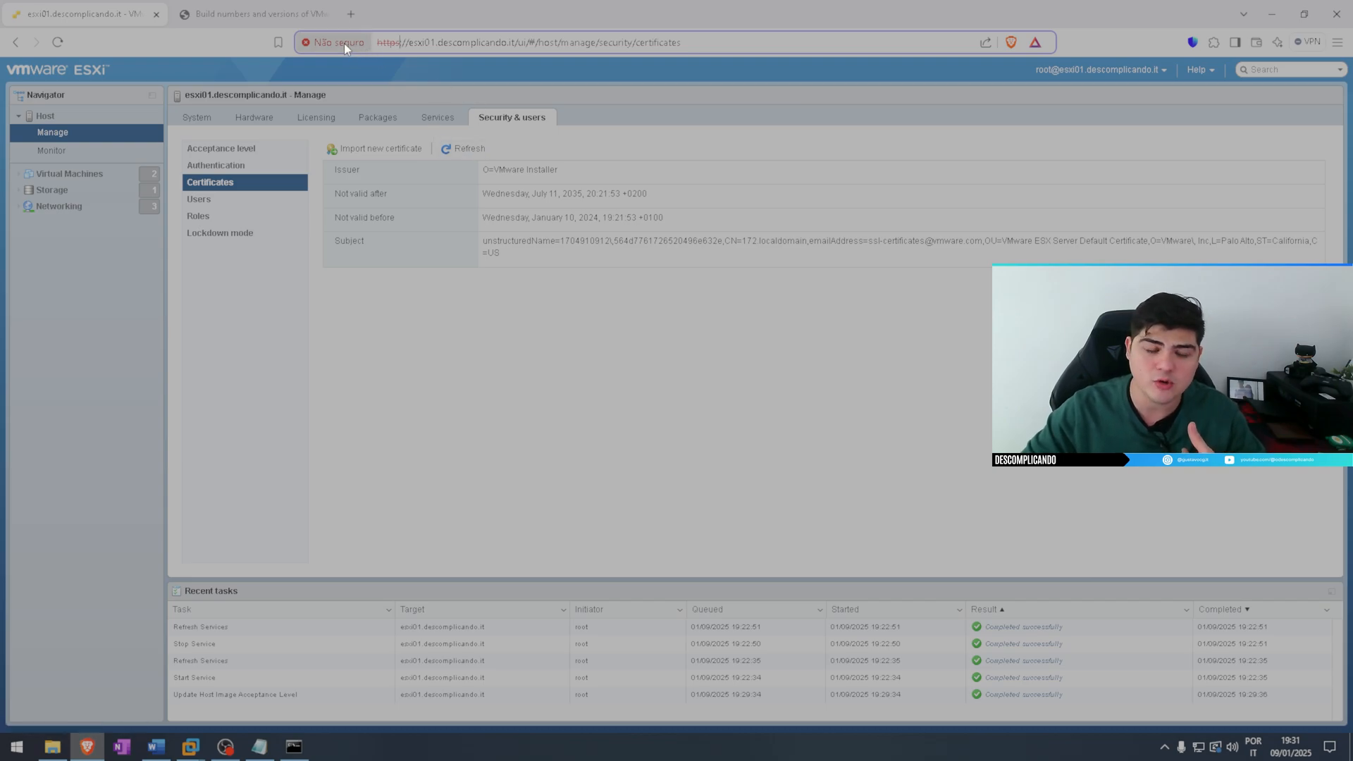
left_click(344, 44)
left_click(501, 79)
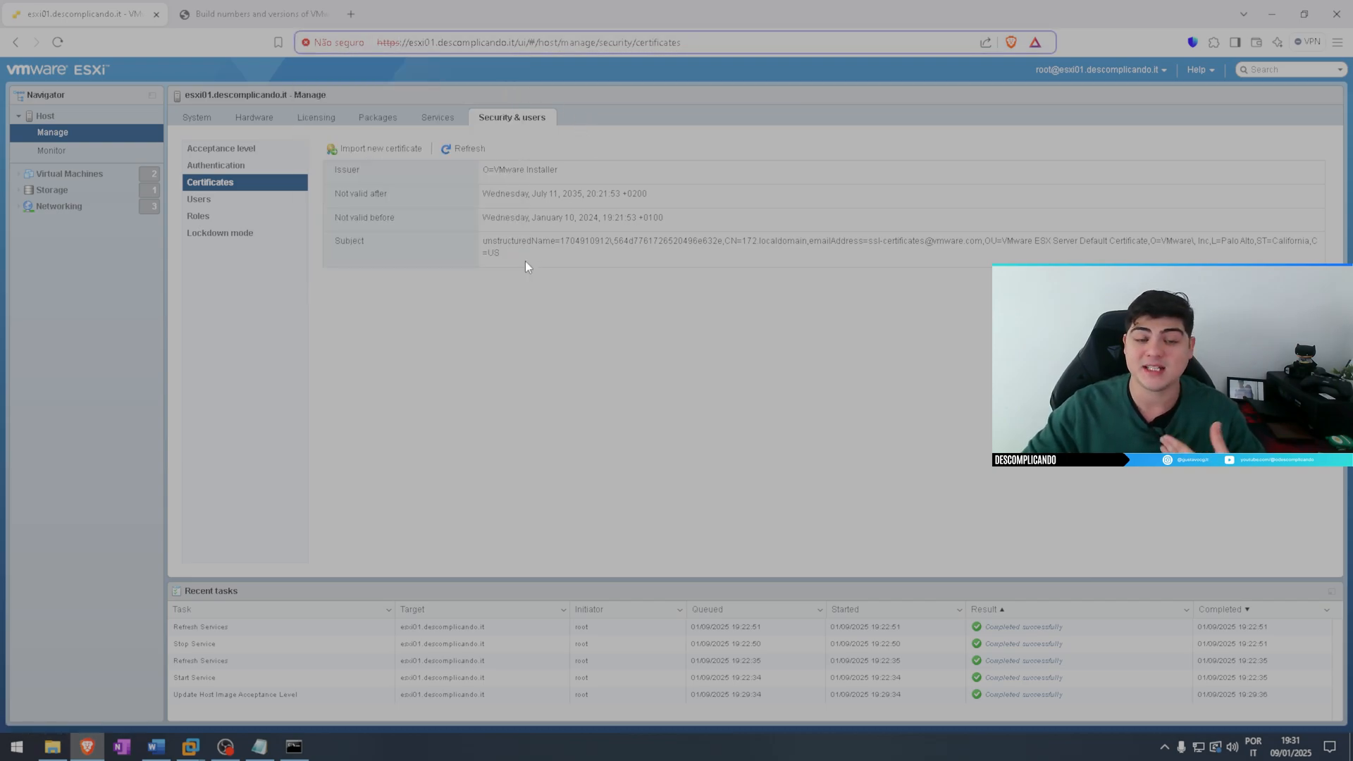
Examine the form for importing a new host certificate, and cancel it without importing anything
left_click(381, 149)
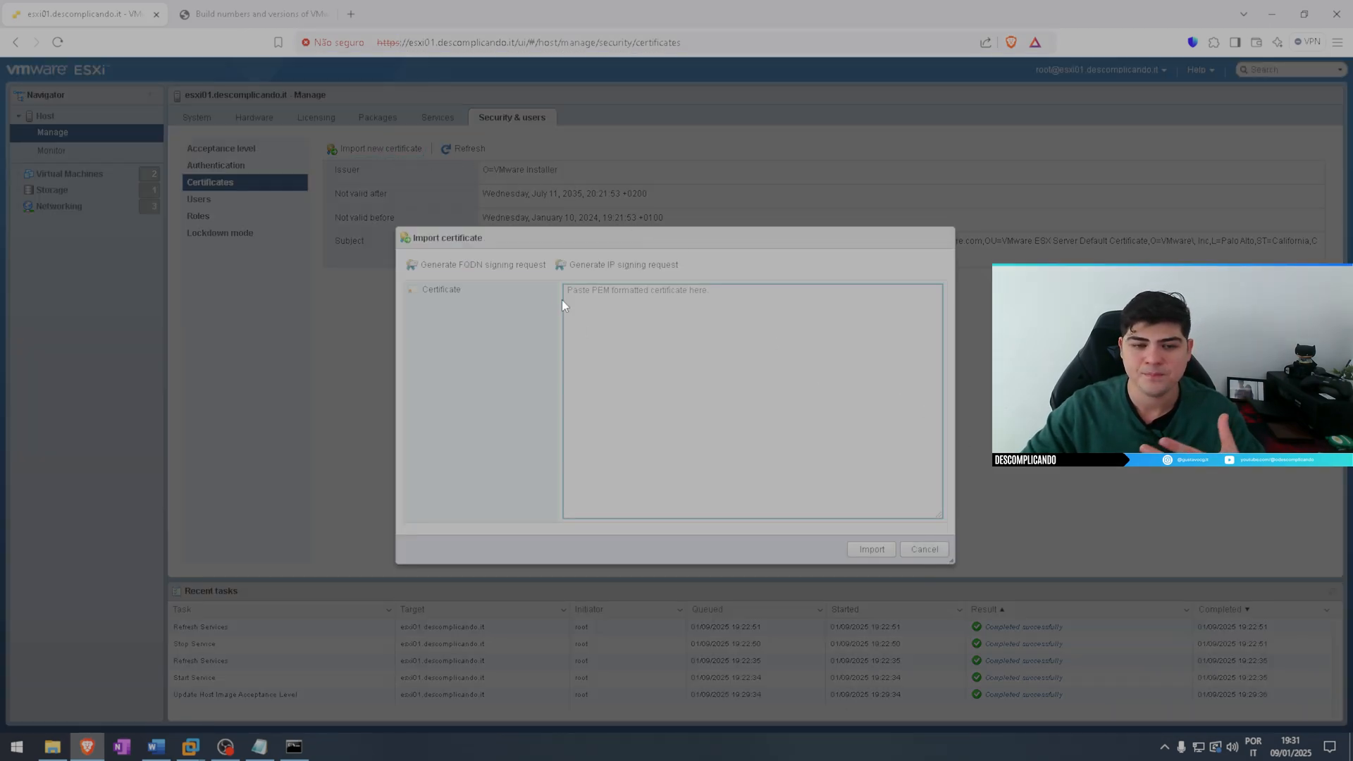
left_click(945, 548)
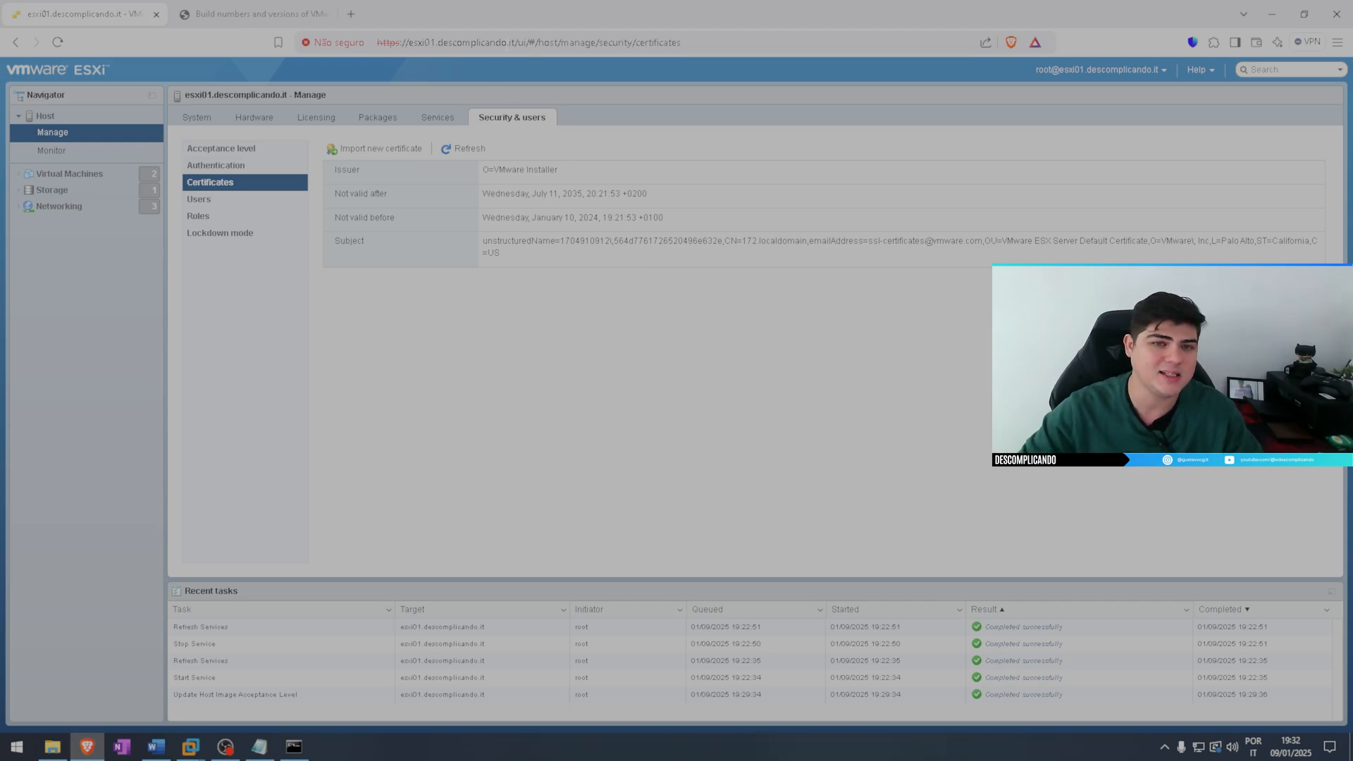
Highlight part of the domain name in the ESXi page's web address to inspect it, and clear the selection
left_click(514, 44)
left_click(423, 42)
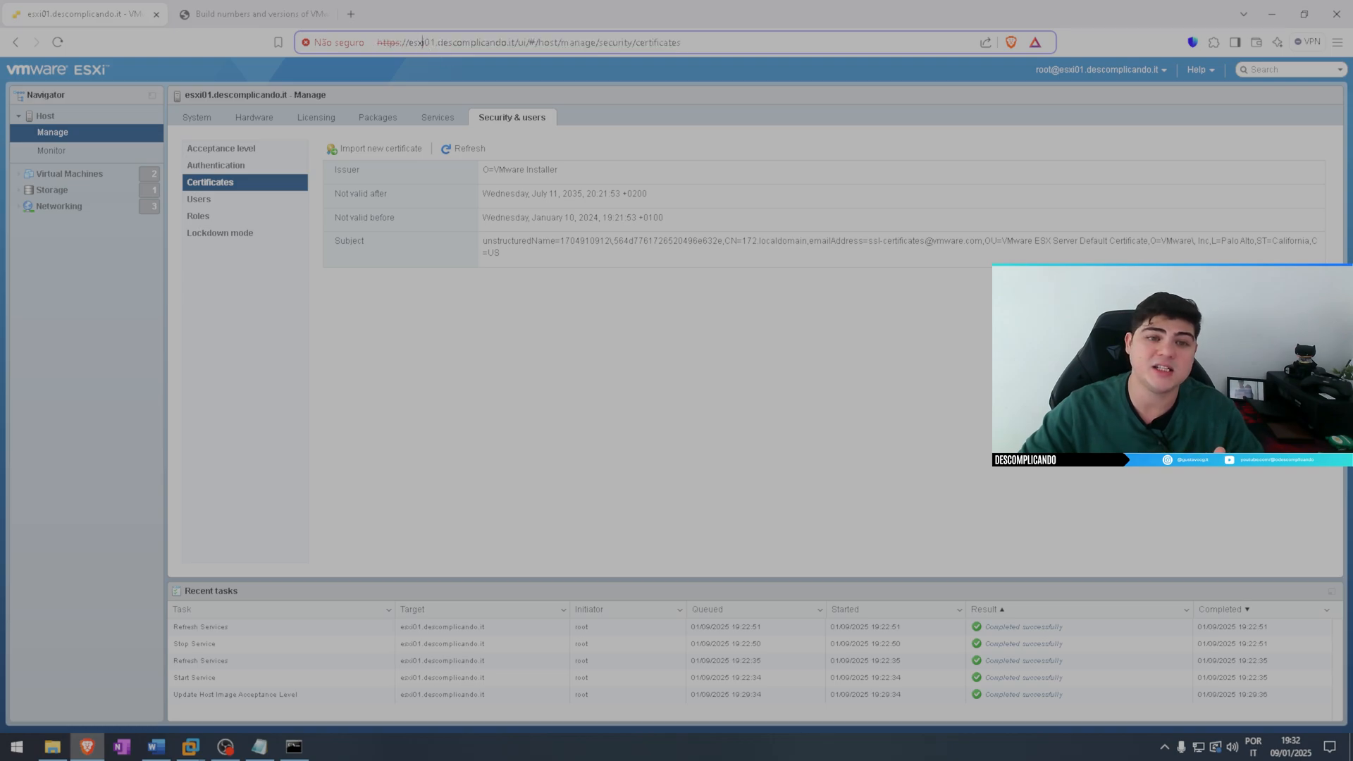
left_click_drag(435, 42, 489, 42)
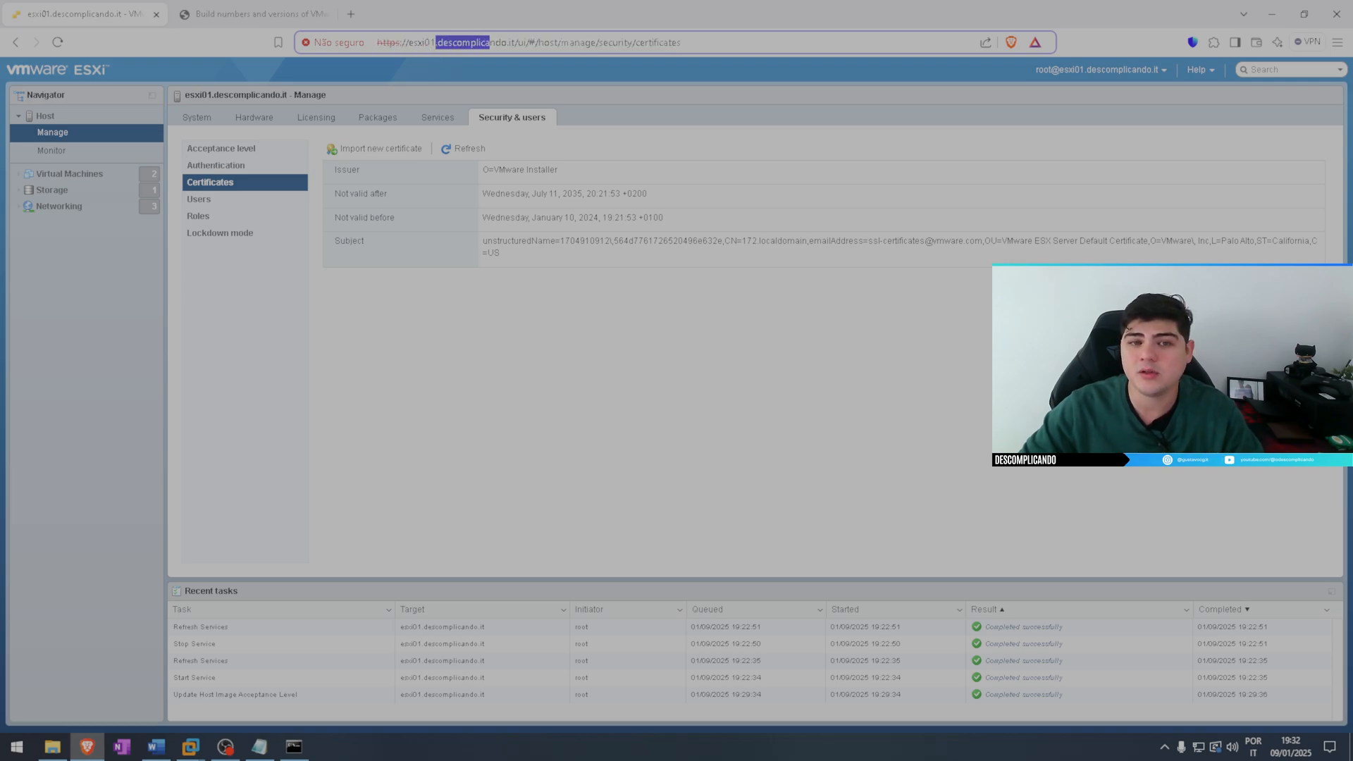
left_click(590, 211)
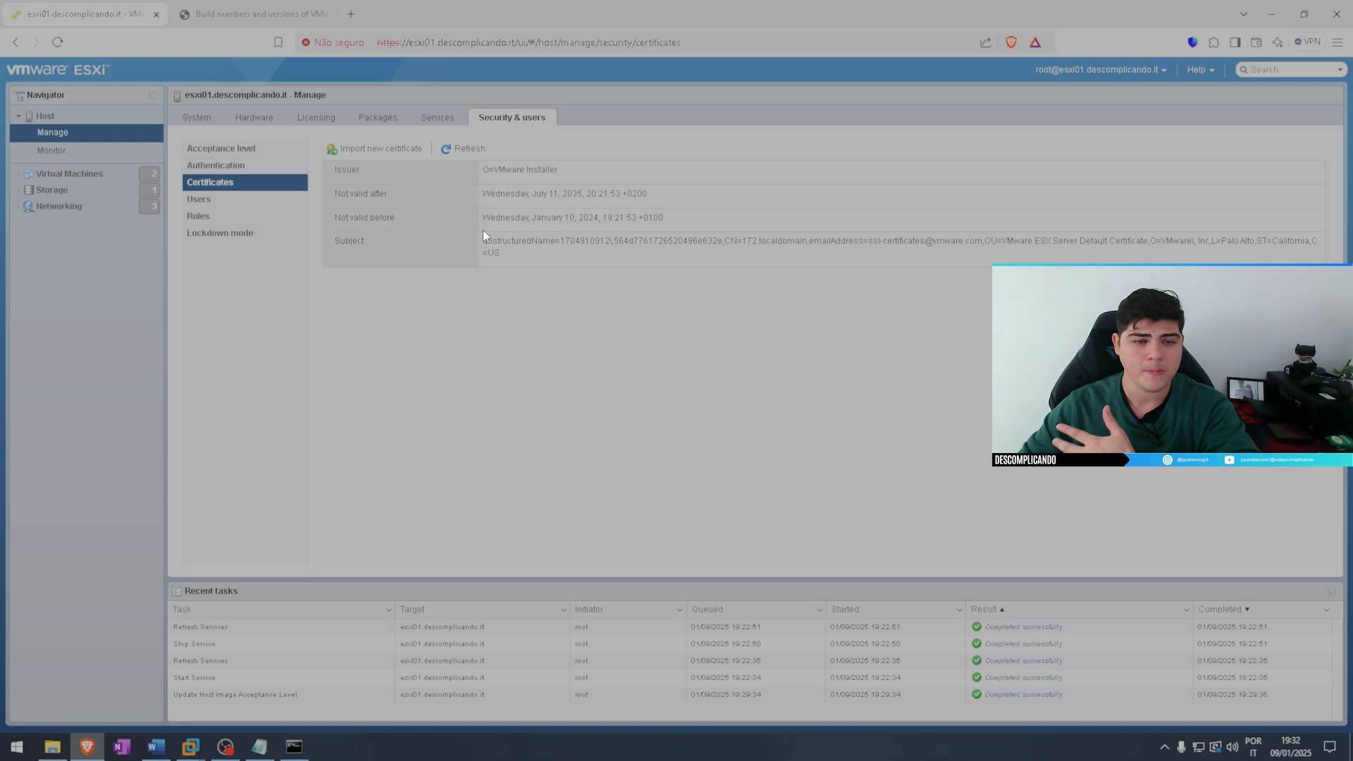
Review the host's acceptance level setting and return to its certificate details
left_click(257, 148)
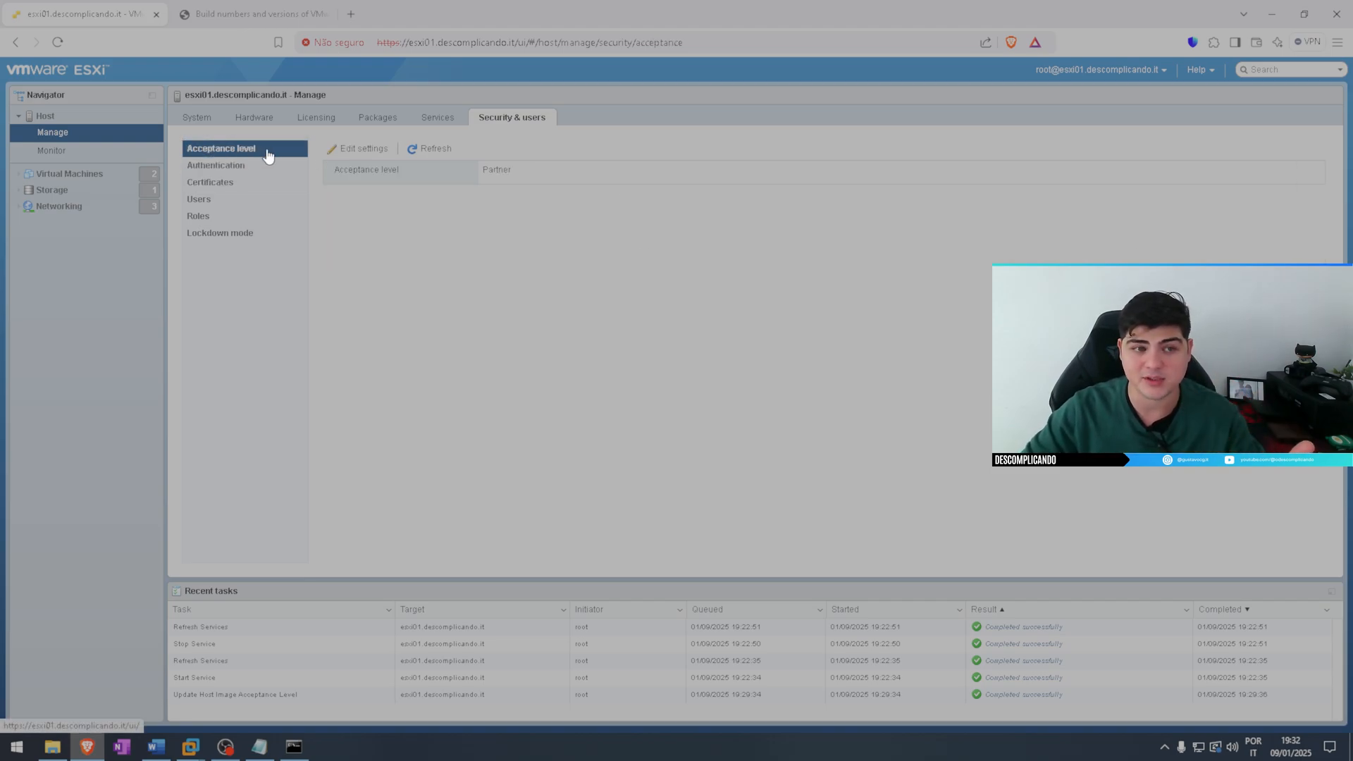
left_click(243, 183)
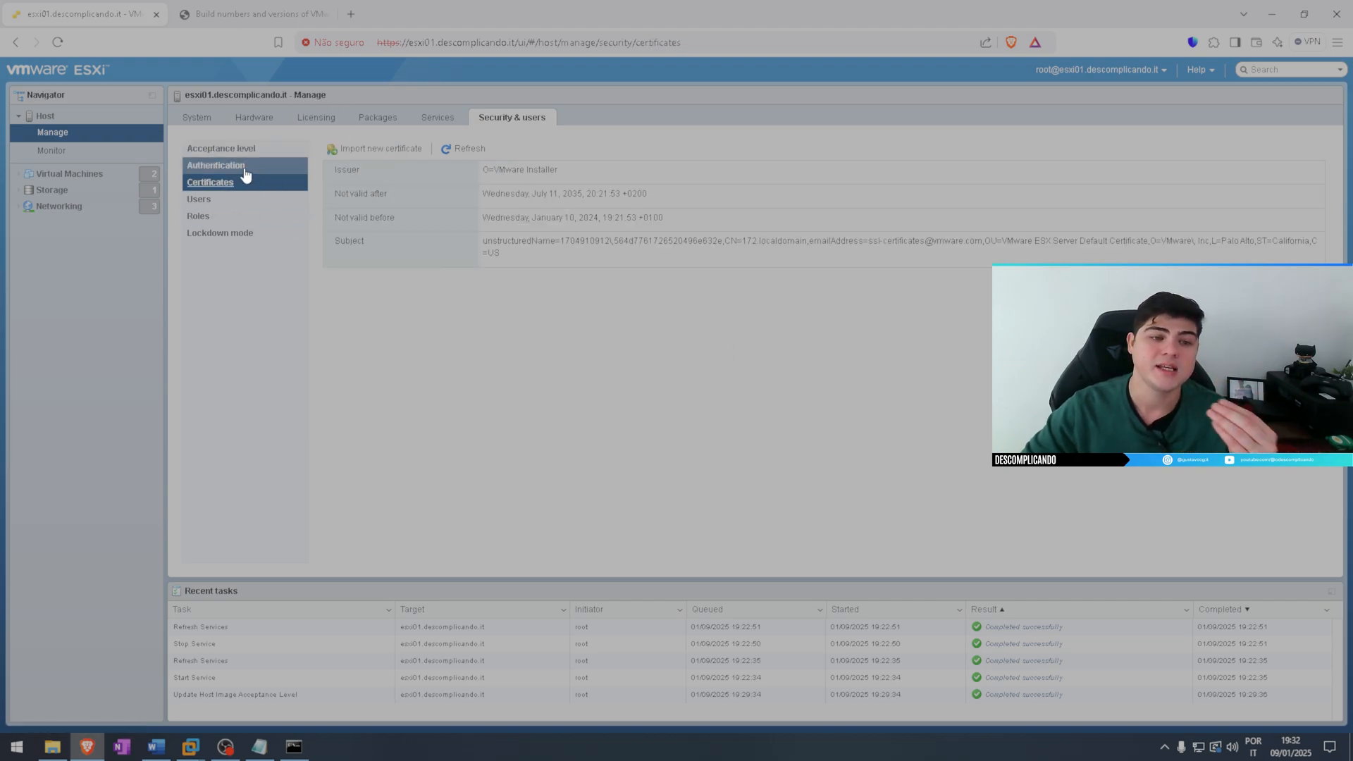